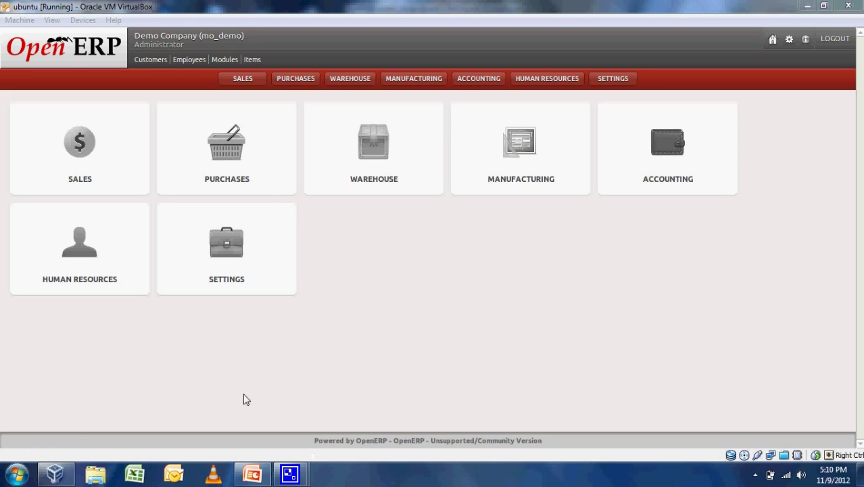
- Open the Items Categories list from the item configuration of the Sales module
{"action": "left_click", "coordinate": [244, 87]}
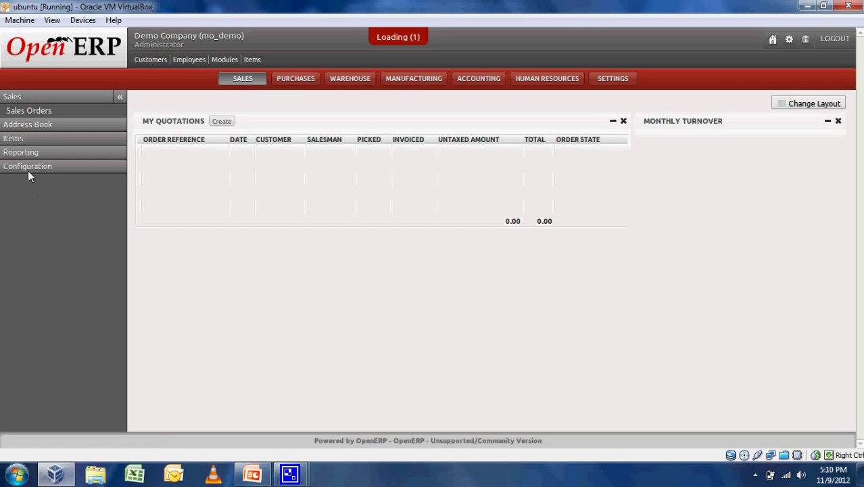
{"action": "left_click", "coordinate": [28, 166]}
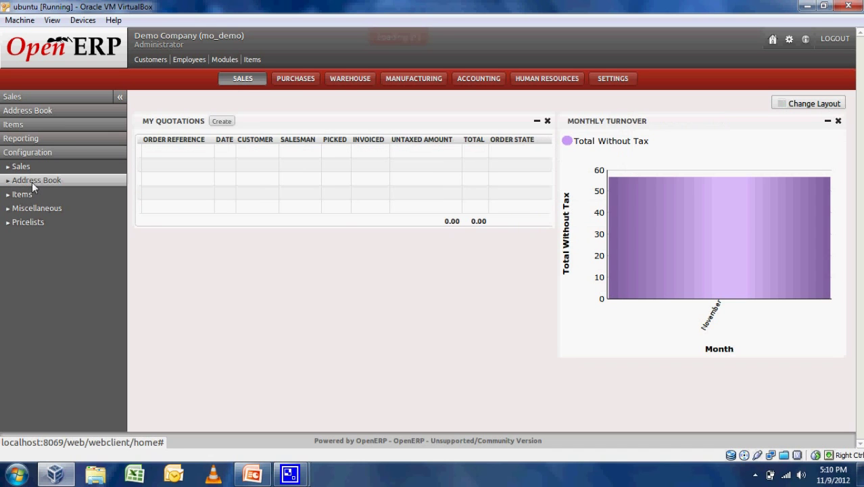
{"action": "left_click", "coordinate": [26, 195]}
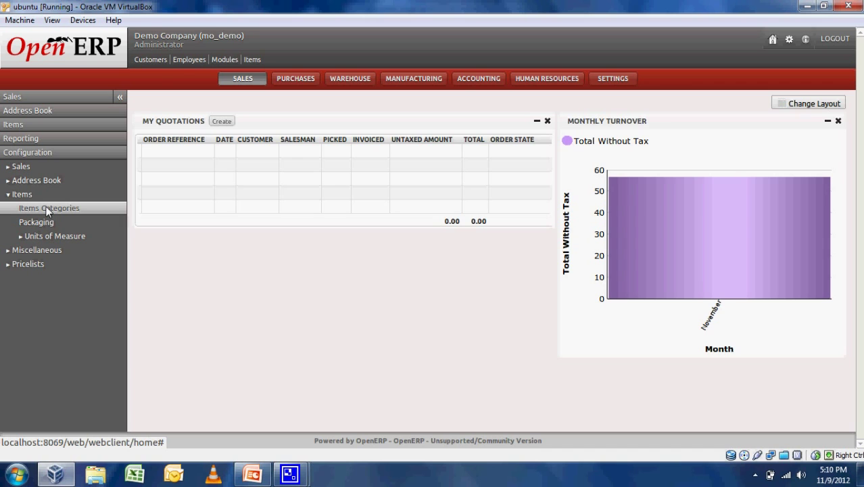
{"action": "left_click", "coordinate": [47, 212]}
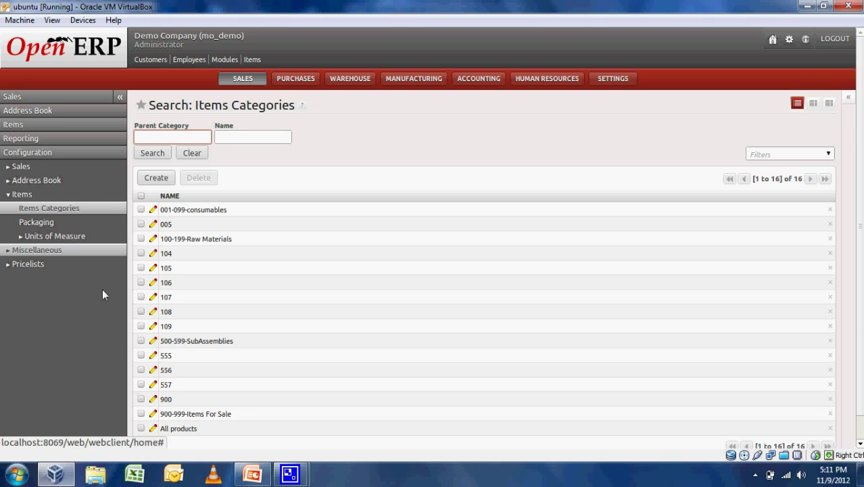
- Open the 900-999-Items For Sale category and examine its stock, production cost and income account properties
{"action": "left_click", "coordinate": [202, 415]}
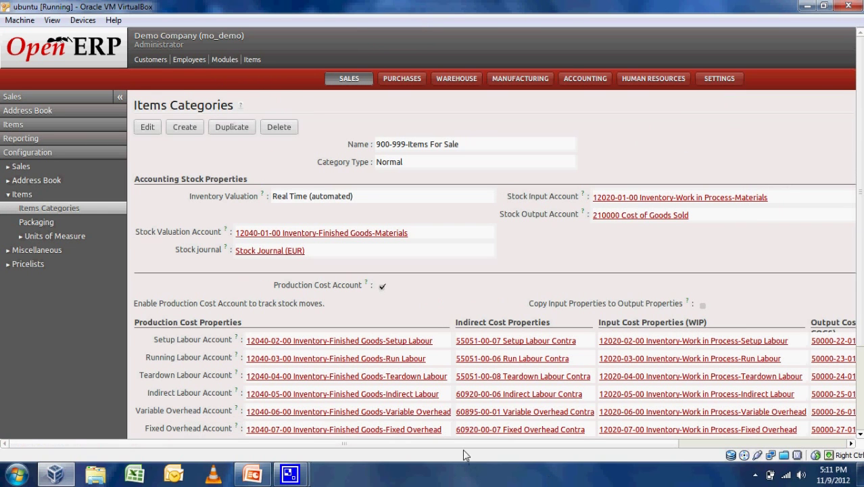
{"action": "scroll", "coordinate": [465, 448], "scroll_direction": "down", "scroll_amount": 1}
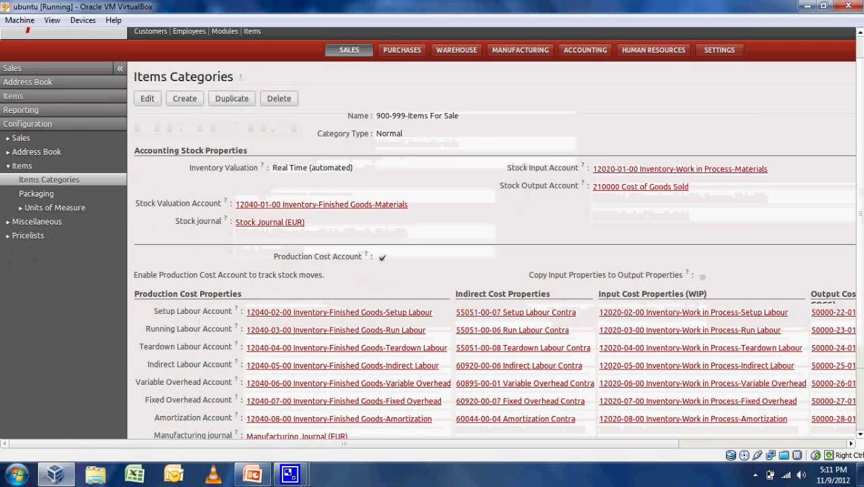
{"action": "scroll", "coordinate": [432, 235], "scroll_direction": "down", "scroll_amount": 1}
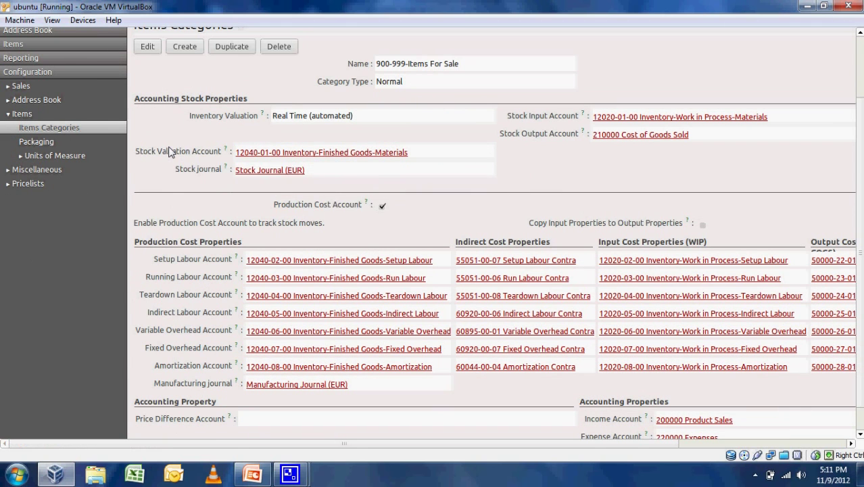
{"action": "mouse_move", "coordinate": [171, 151]}
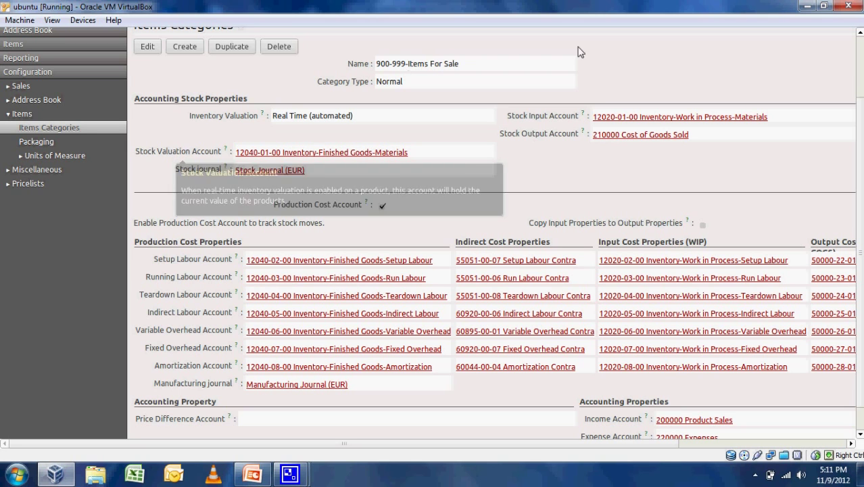
{"action": "mouse_move", "coordinate": [532, 120]}
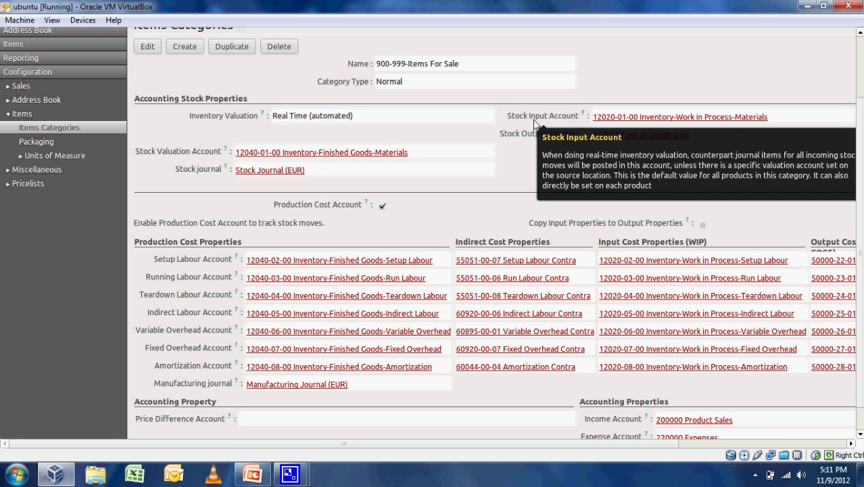
{"action": "mouse_move", "coordinate": [318, 207]}
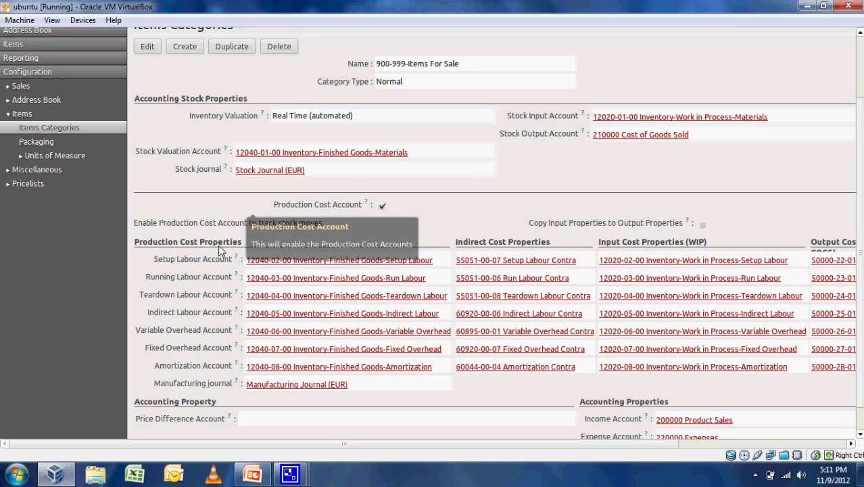
{"action": "mouse_move", "coordinate": [195, 261]}
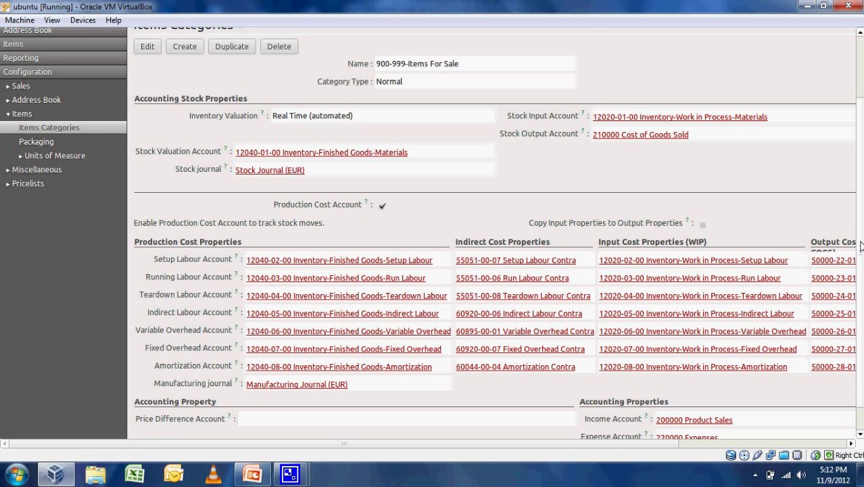
{"action": "scroll", "coordinate": [861, 247], "scroll_direction": "down", "scroll_amount": 1}
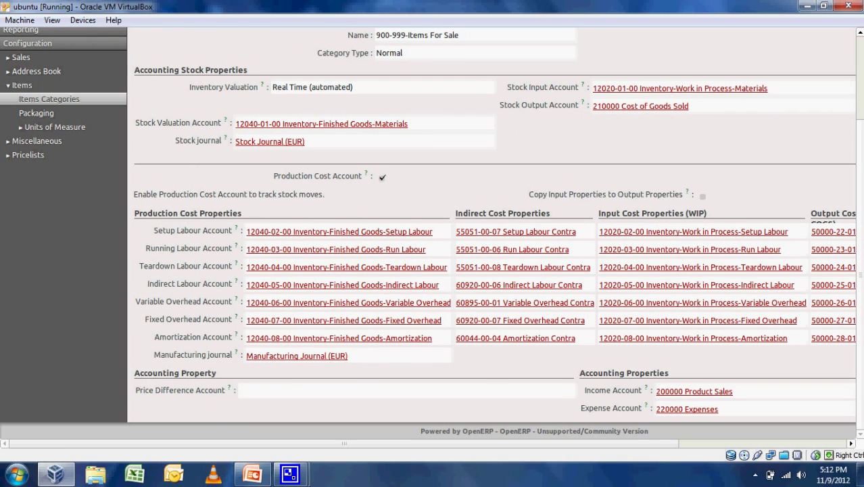
{"action": "mouse_move", "coordinate": [606, 390]}
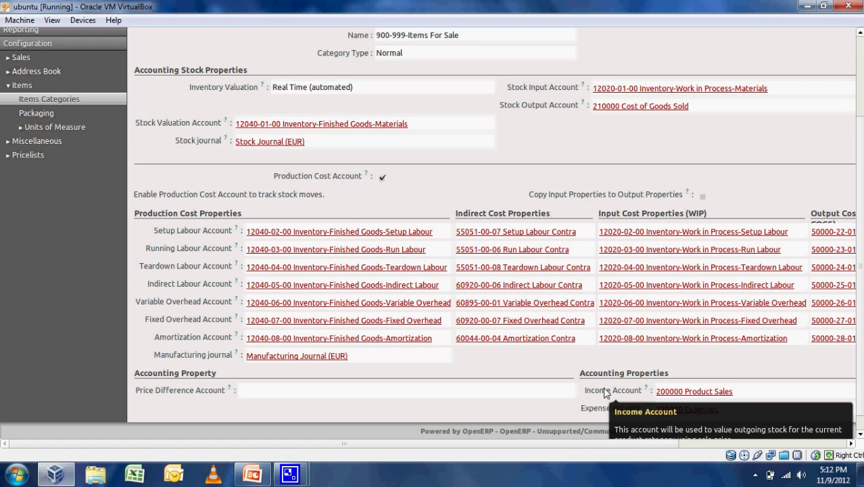
{"action": "scroll", "coordinate": [352, 142], "scroll_direction": "up", "scroll_amount": 3}
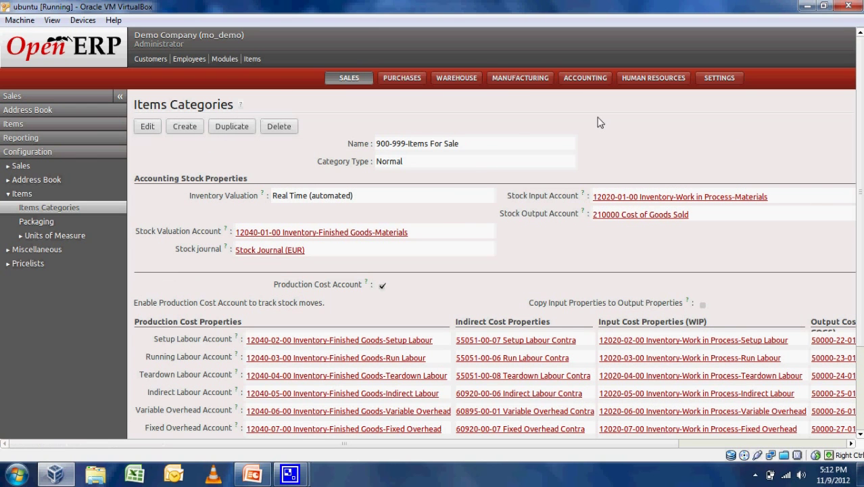
- Collapse the navigation sidebar, return to the categories list and open the 500-599-SubAssemblies category
{"action": "left_click", "coordinate": [120, 98]}
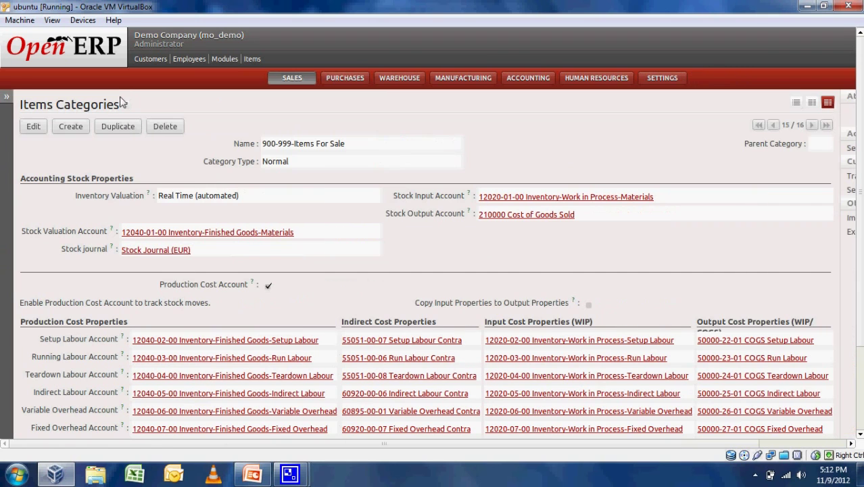
{"action": "left_click", "coordinate": [798, 104]}
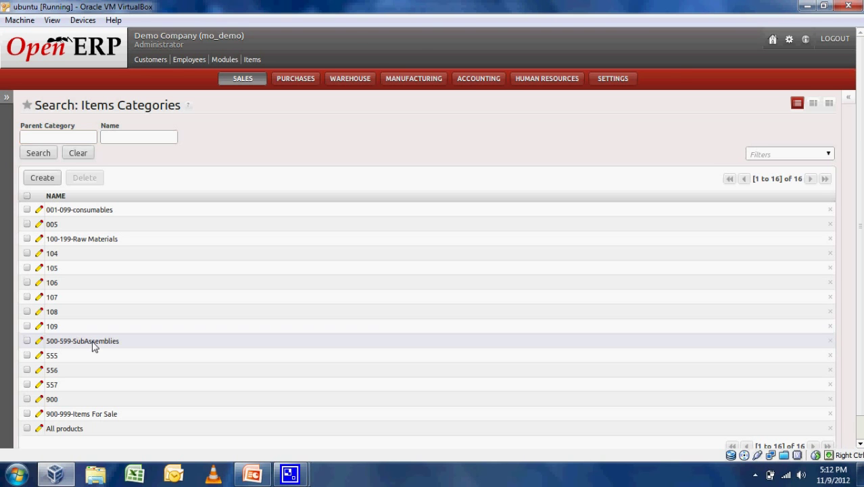
{"action": "left_click", "coordinate": [93, 346]}
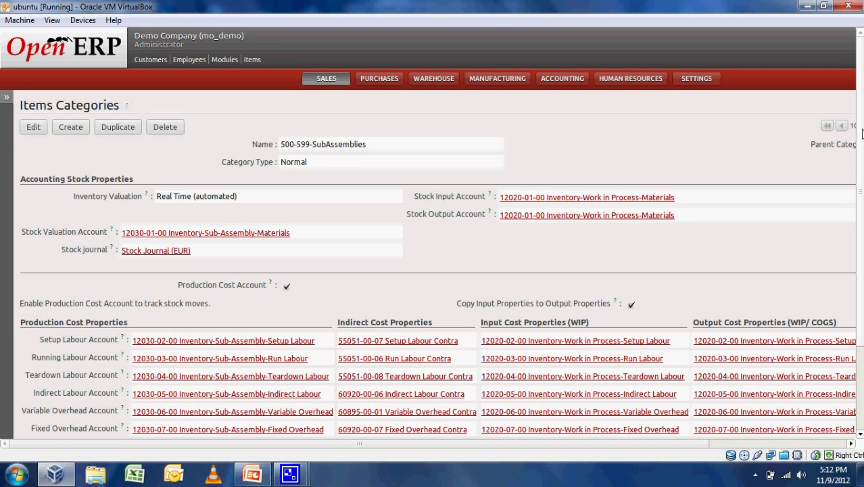
{"action": "scroll", "coordinate": [861, 181], "scroll_direction": "down", "scroll_amount": 2}
{"action": "scroll", "coordinate": [862, 180], "scroll_direction": "down", "scroll_amount": 1}
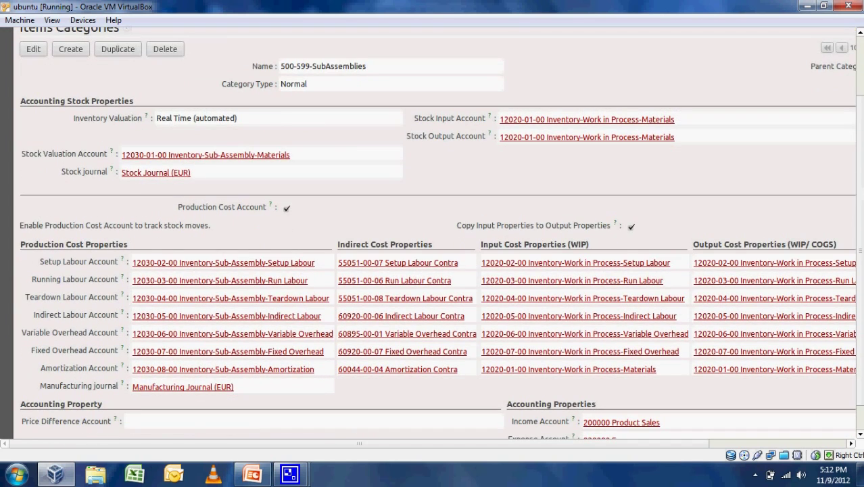
- Examine the SubAssemblies category's inventory valuation, stock input, output and valuation accounts, stock journal and production cost accounts
{"action": "mouse_move", "coordinate": [125, 122]}
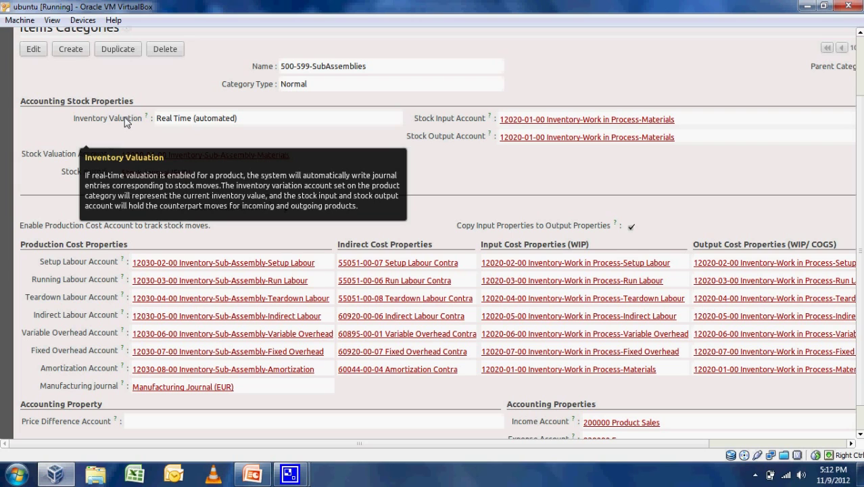
{"action": "mouse_move", "coordinate": [68, 160]}
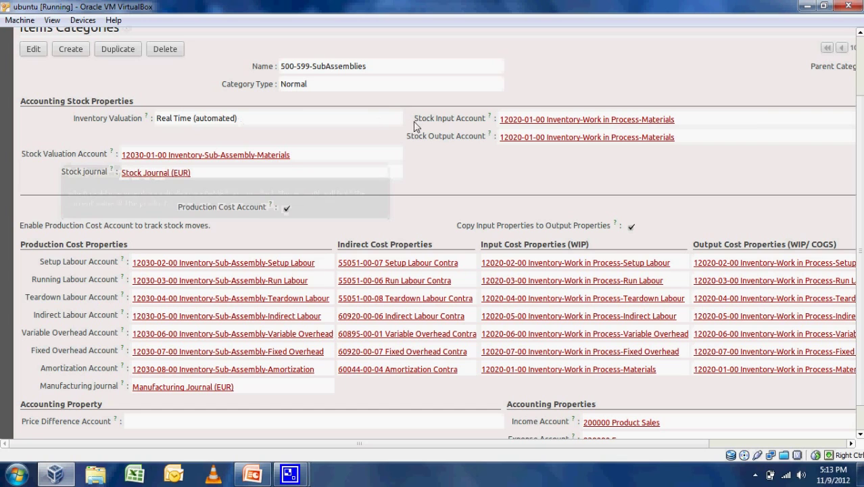
{"action": "mouse_move", "coordinate": [452, 125]}
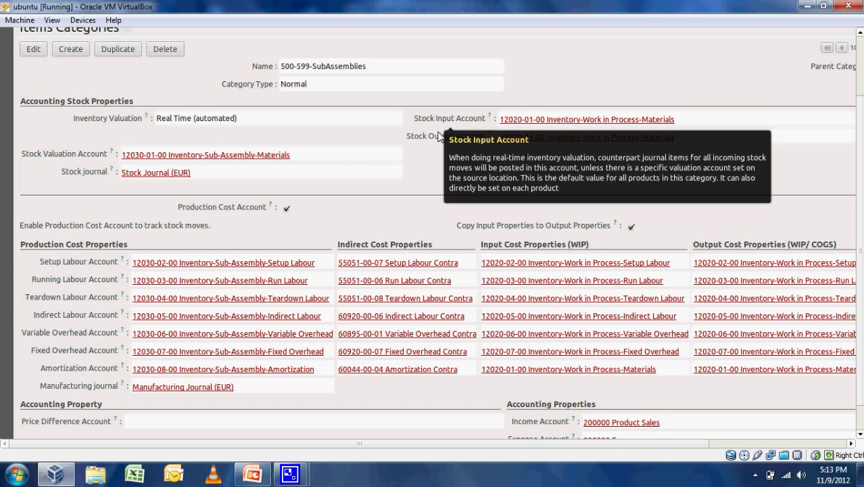
{"action": "mouse_move", "coordinate": [424, 146]}
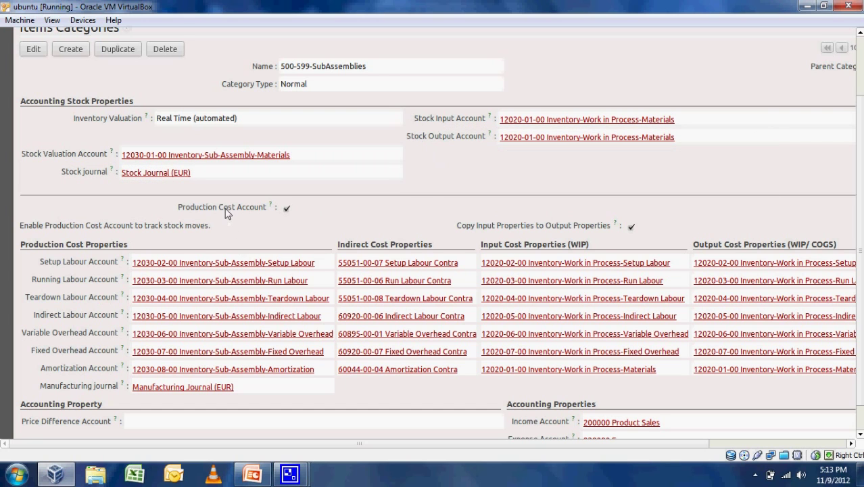
{"action": "mouse_move", "coordinate": [226, 213]}
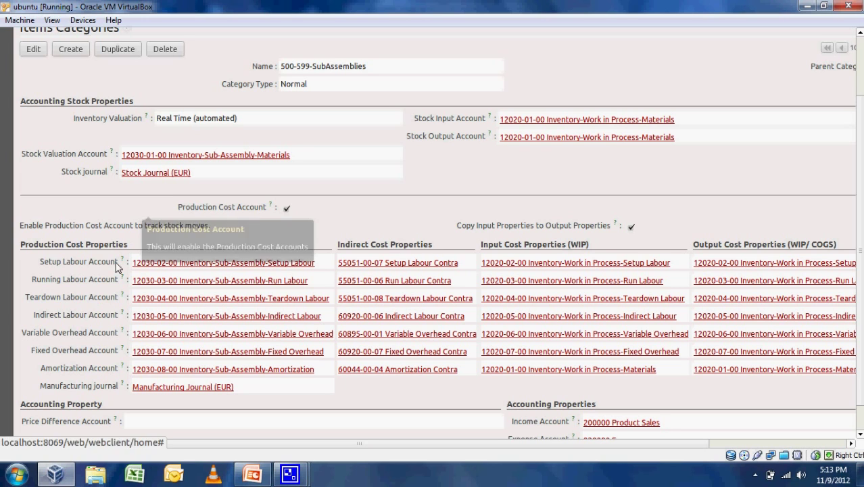
{"action": "mouse_move", "coordinate": [84, 268]}
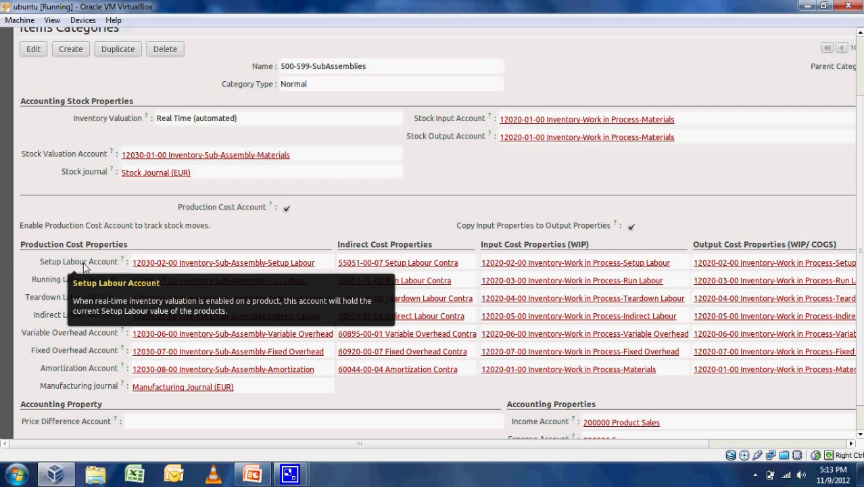
{"action": "mouse_move", "coordinate": [52, 299]}
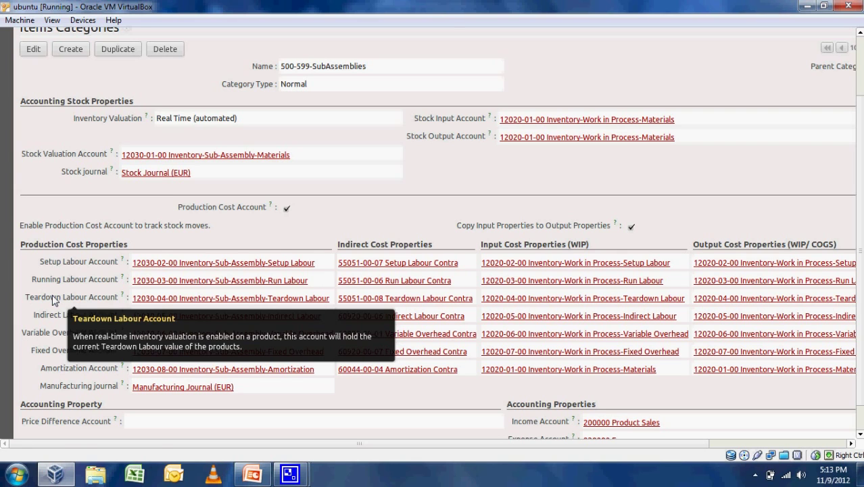
{"action": "mouse_move", "coordinate": [81, 161]}
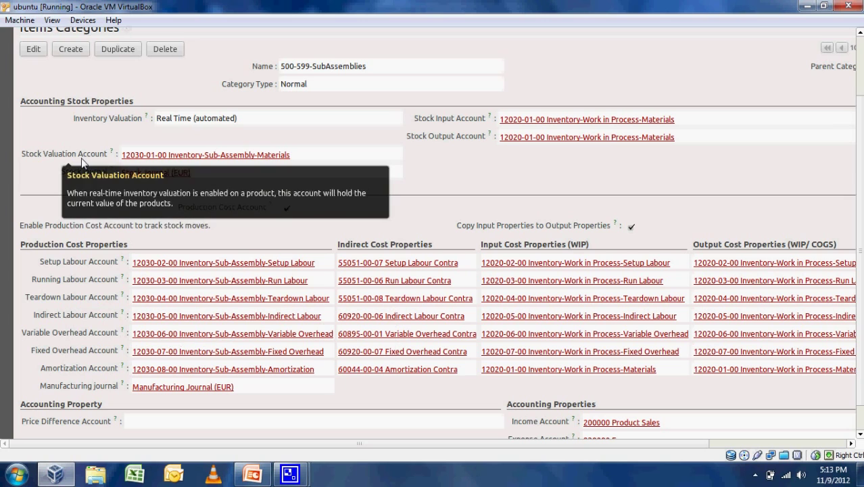
{"action": "mouse_move", "coordinate": [76, 176]}
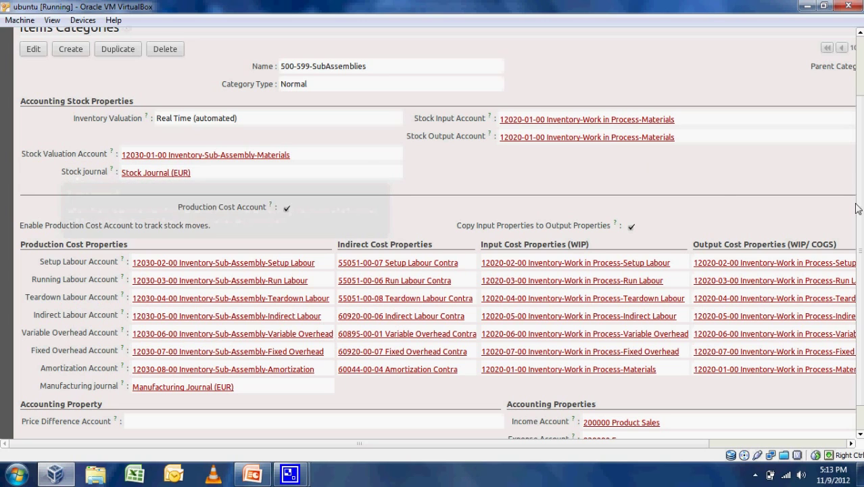
{"action": "scroll", "coordinate": [859, 211], "scroll_direction": "up", "scroll_amount": 3}
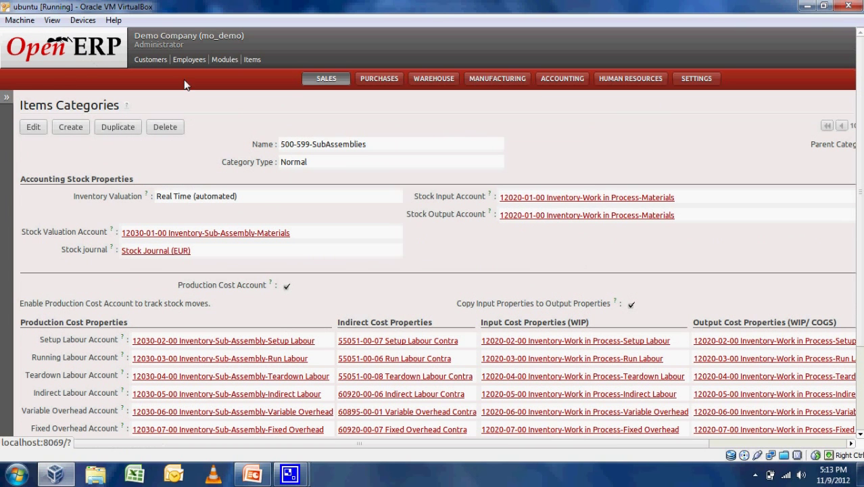
- Go back to the Items Categories list and open the 100-199-Raw Materials category with the navigation sidebar collapsed
{"action": "left_click", "coordinate": [8, 99]}
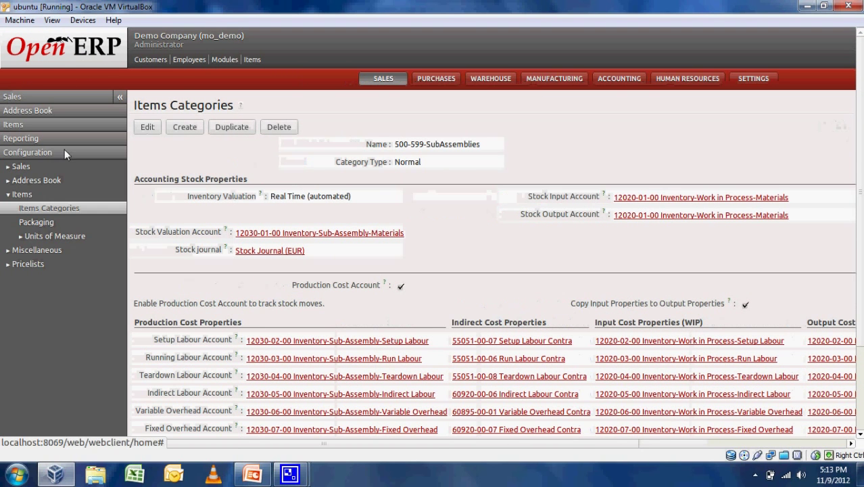
{"action": "left_click", "coordinate": [48, 210]}
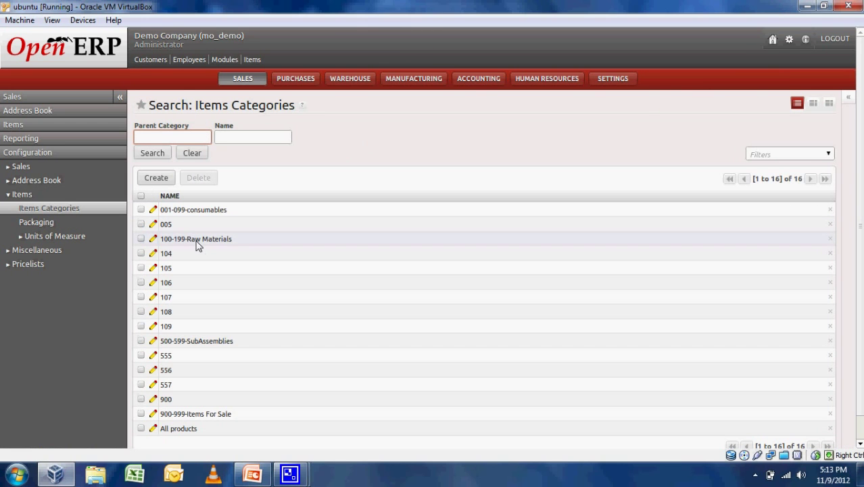
{"action": "left_click", "coordinate": [198, 242]}
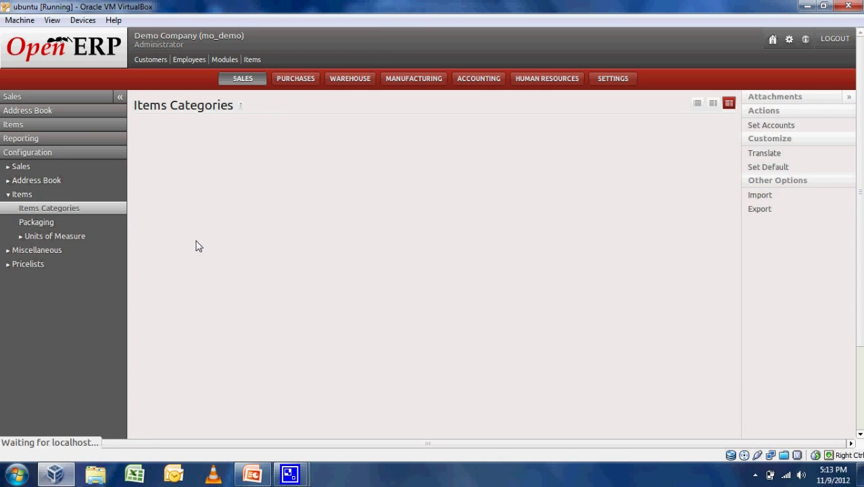
{"action": "left_click", "coordinate": [120, 98]}
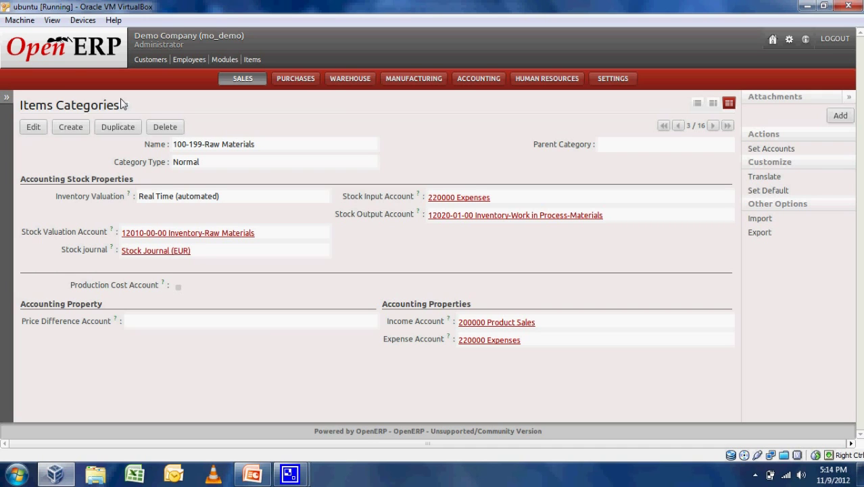
- Check the Raw Materials category's stock valuation, income and expense accounts, and return to the categories list
{"action": "mouse_move", "coordinate": [85, 237]}
{"action": "mouse_move", "coordinate": [419, 326]}
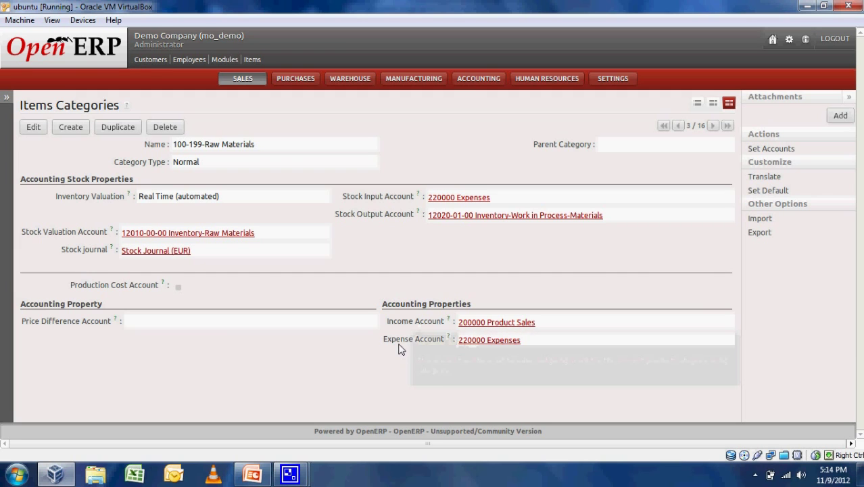
{"action": "mouse_move", "coordinate": [399, 348]}
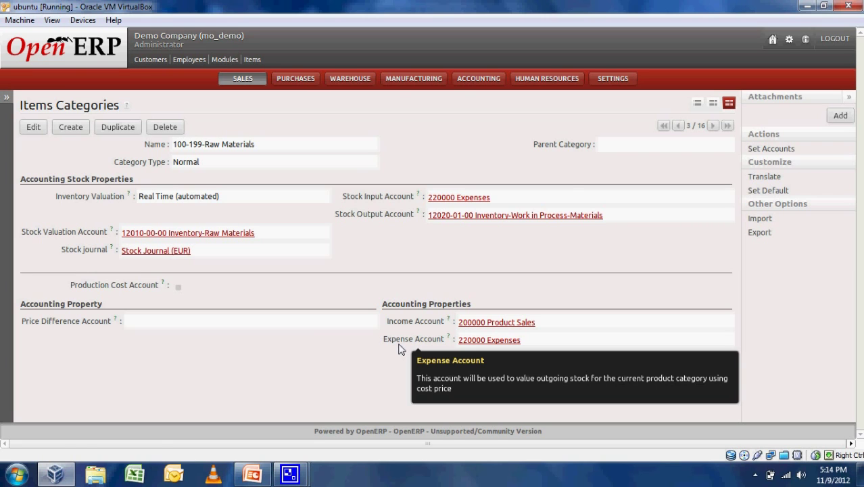
{"action": "left_click", "coordinate": [701, 108]}
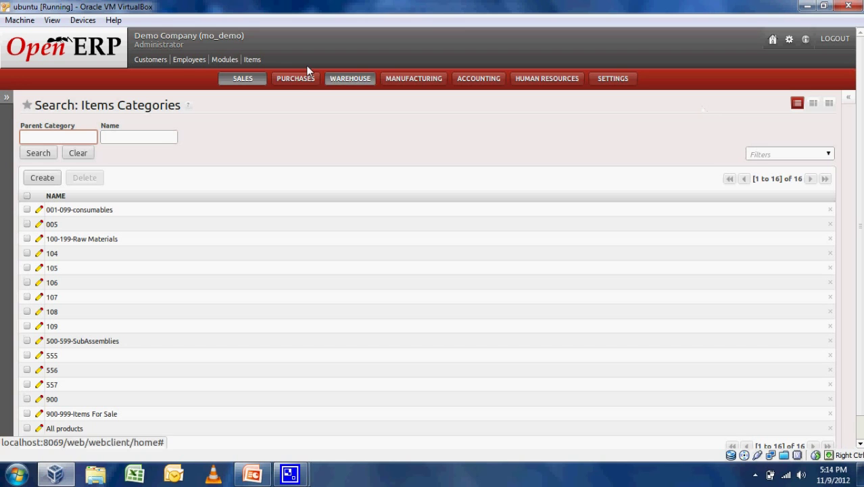
- Open the Items list and search it for items in the 100-199-Raw Materials class range
{"action": "left_click", "coordinate": [255, 60]}
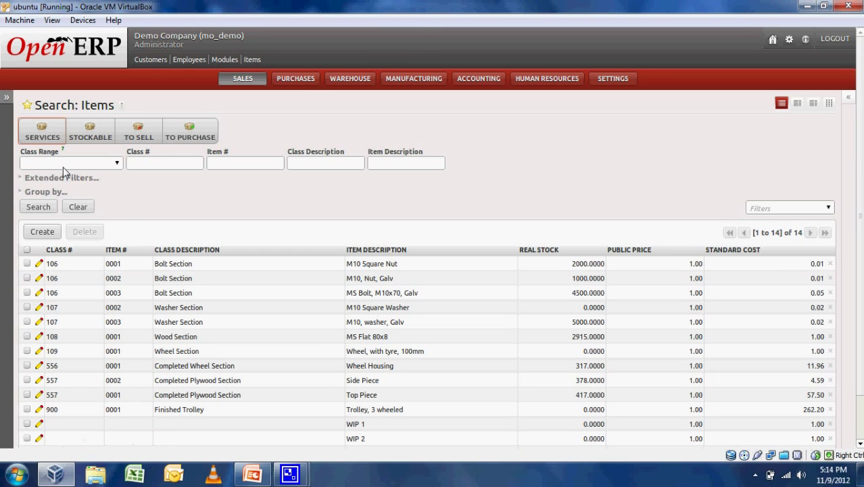
{"action": "left_click", "coordinate": [63, 167]}
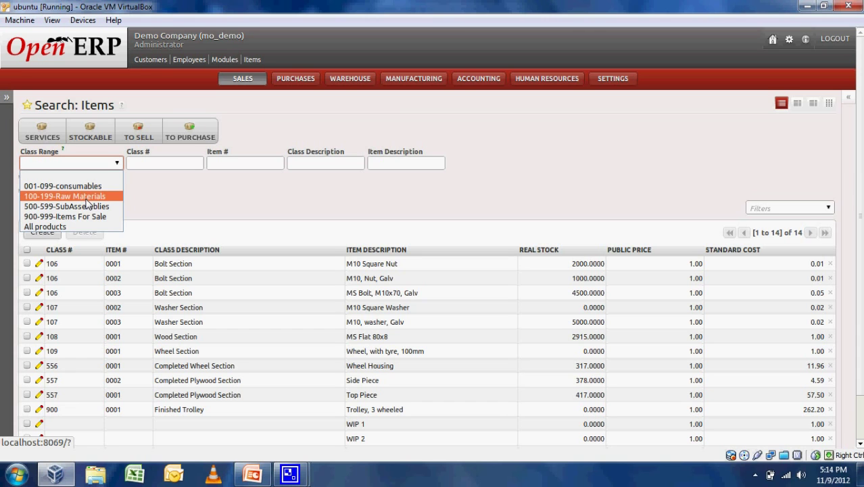
{"action": "left_click", "coordinate": [80, 195]}
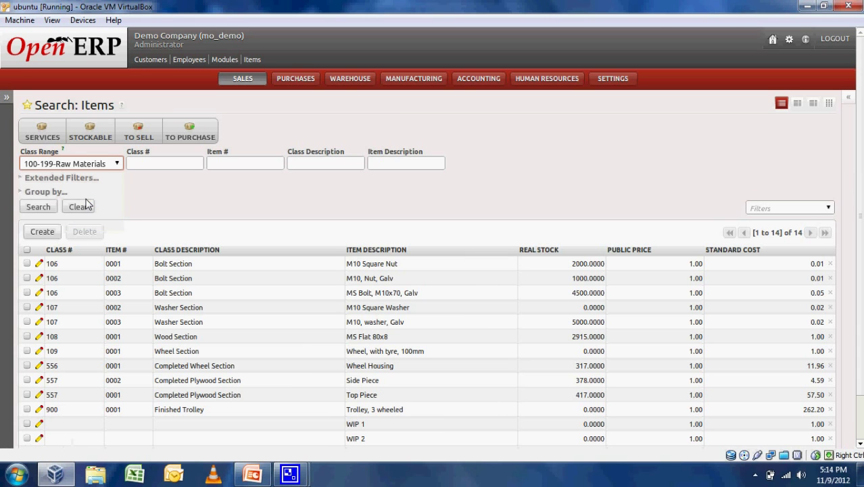
{"action": "left_click", "coordinate": [40, 209]}
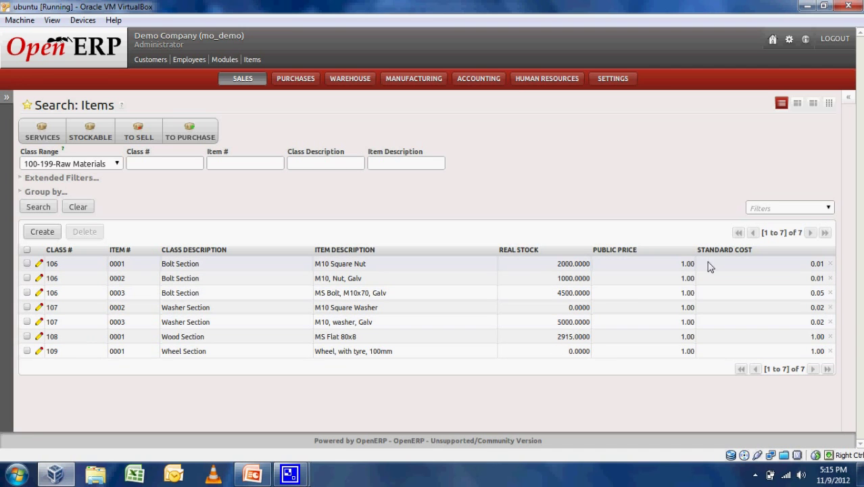
{"action": "mouse_move", "coordinate": [786, 347]}
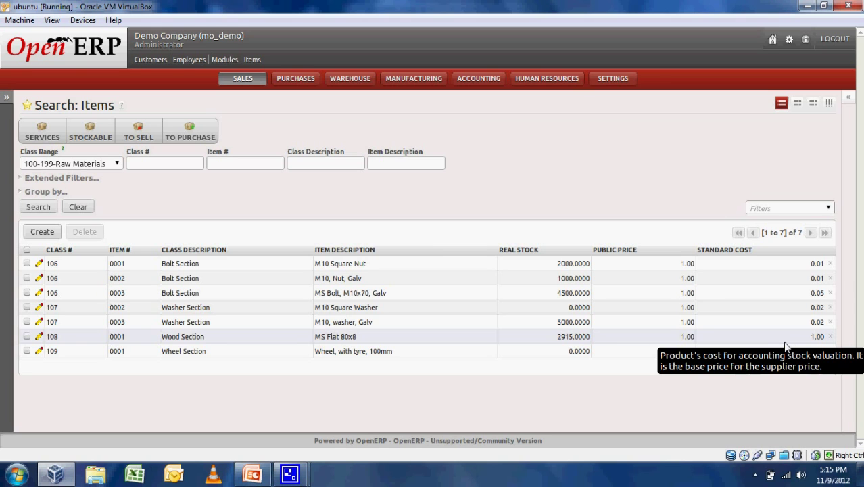
- Open the M10 Square Nut item for editing and check its identification fields and the available item types
{"action": "left_click", "coordinate": [39, 265]}
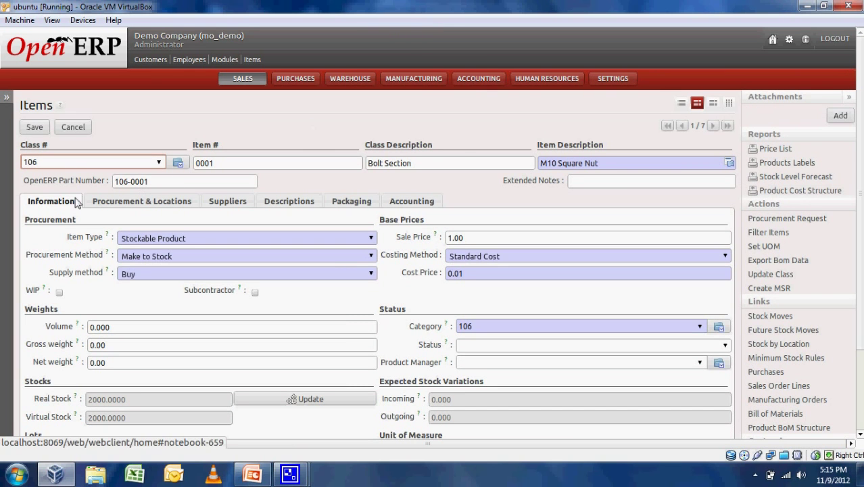
{"action": "scroll", "coordinate": [295, 117], "scroll_direction": "down", "scroll_amount": 1}
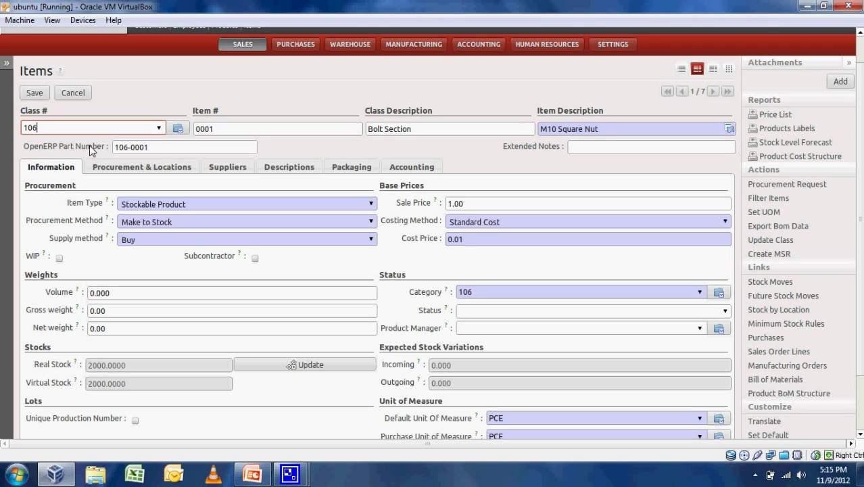
{"action": "triple_click", "coordinate": [588, 137]}
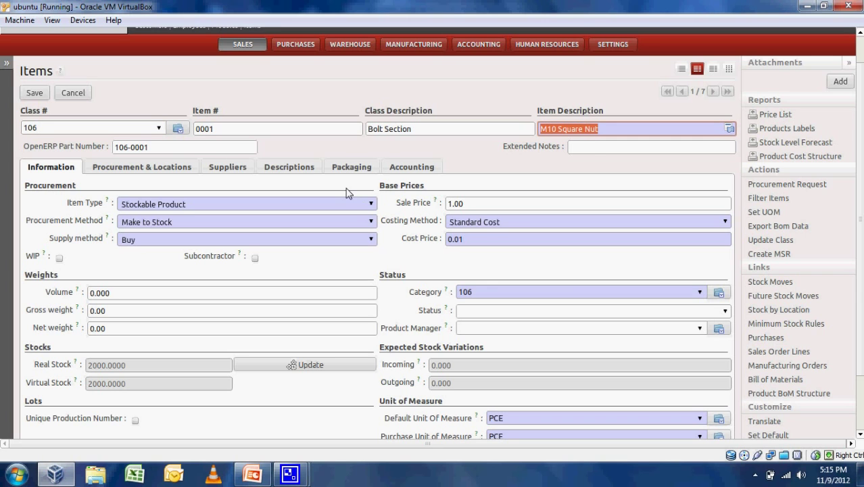
{"action": "mouse_move", "coordinate": [58, 203]}
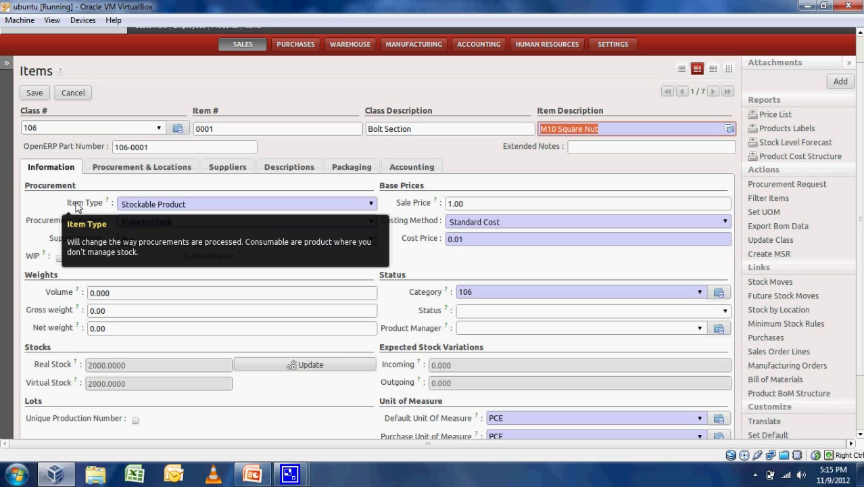
{"action": "left_click", "coordinate": [155, 211]}
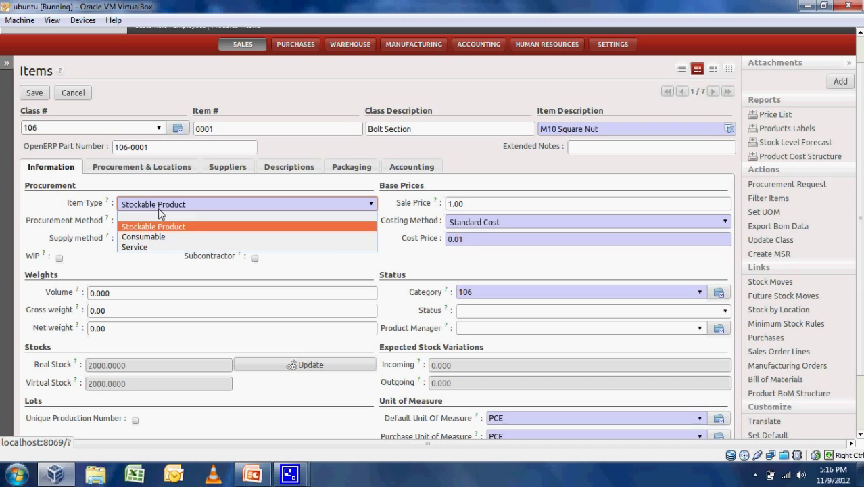
{"action": "left_click", "coordinate": [66, 229]}
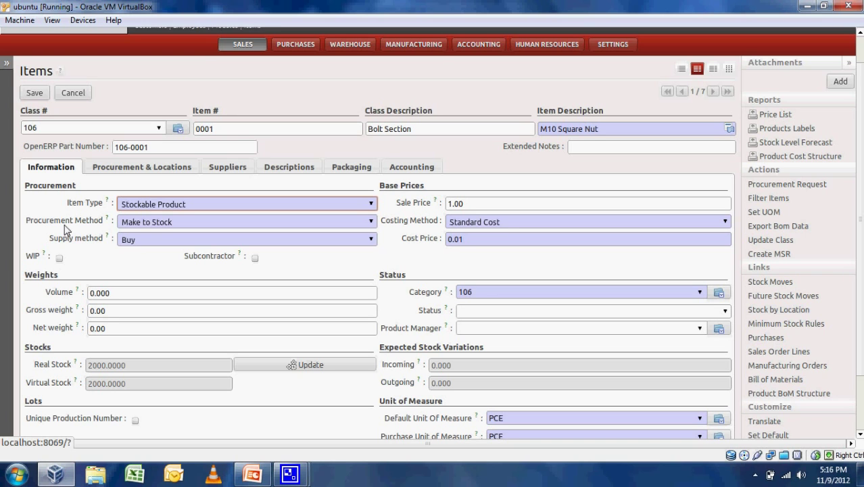
- Examine the nut's procurement method, supply method options, WIP and Subcontractor settings, and the remaining general information
{"action": "mouse_move", "coordinate": [65, 228]}
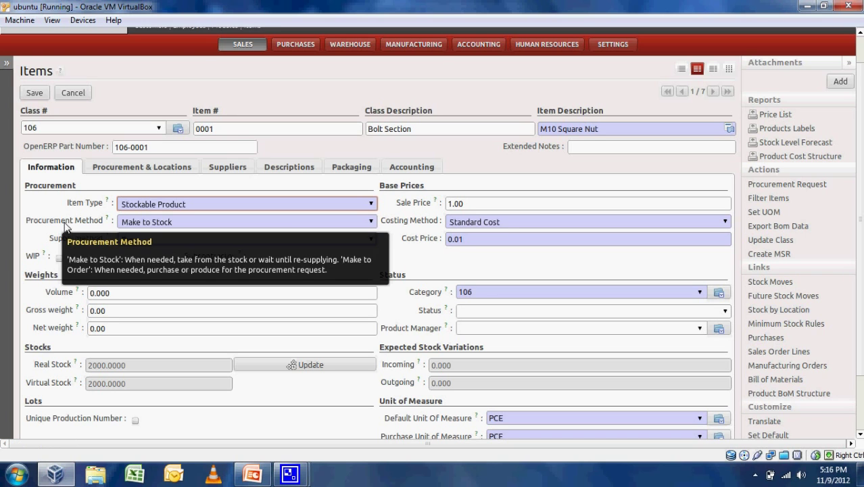
{"action": "mouse_move", "coordinate": [49, 245]}
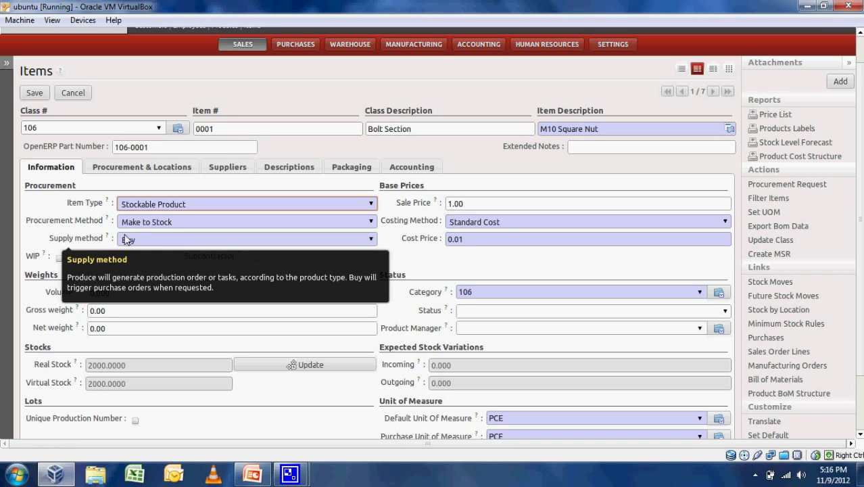
{"action": "left_click", "coordinate": [145, 239]}
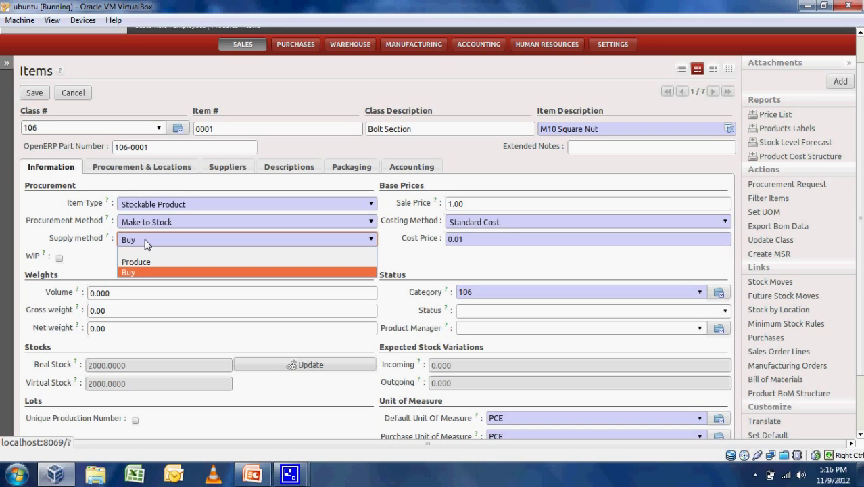
{"action": "left_click", "coordinate": [93, 243]}
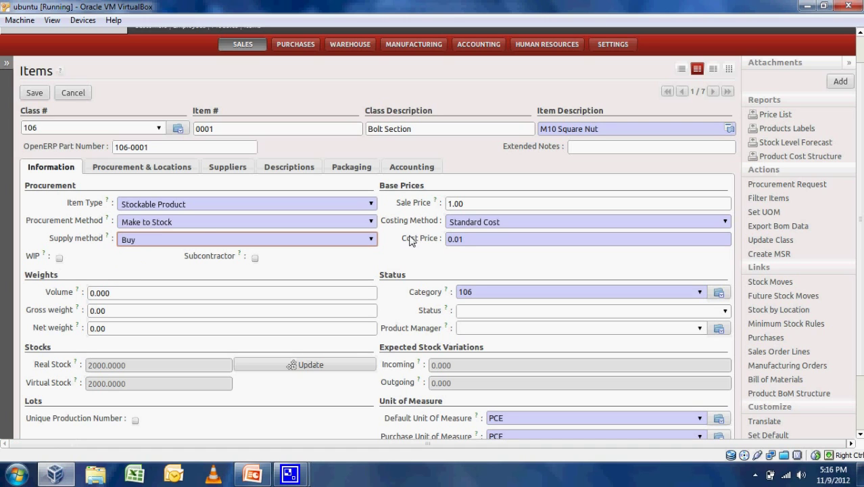
{"action": "mouse_move", "coordinate": [34, 263]}
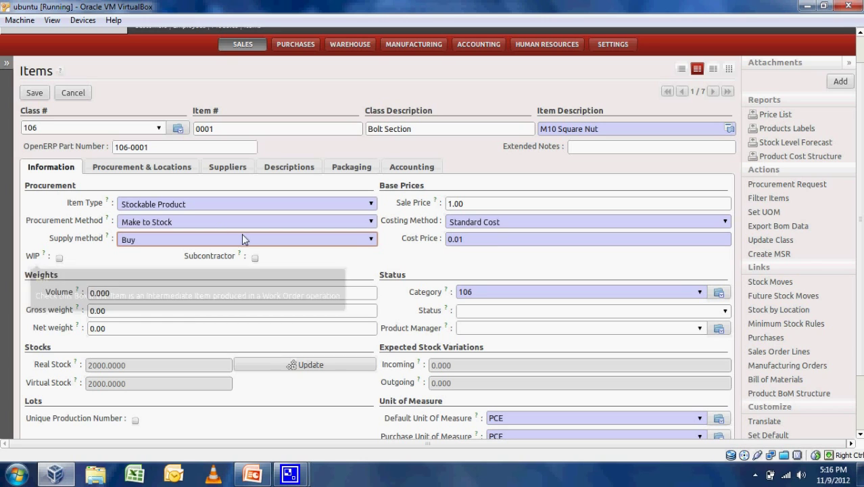
{"action": "mouse_move", "coordinate": [224, 261]}
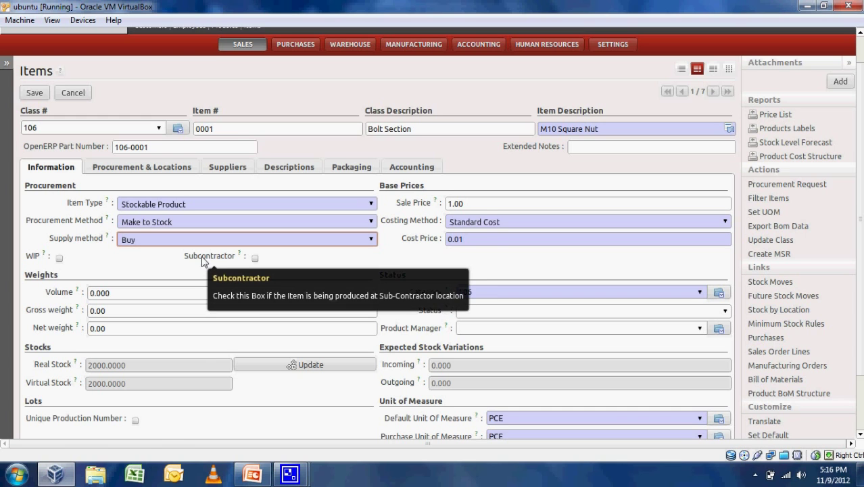
{"action": "scroll", "coordinate": [862, 230], "scroll_direction": "down", "scroll_amount": 3}
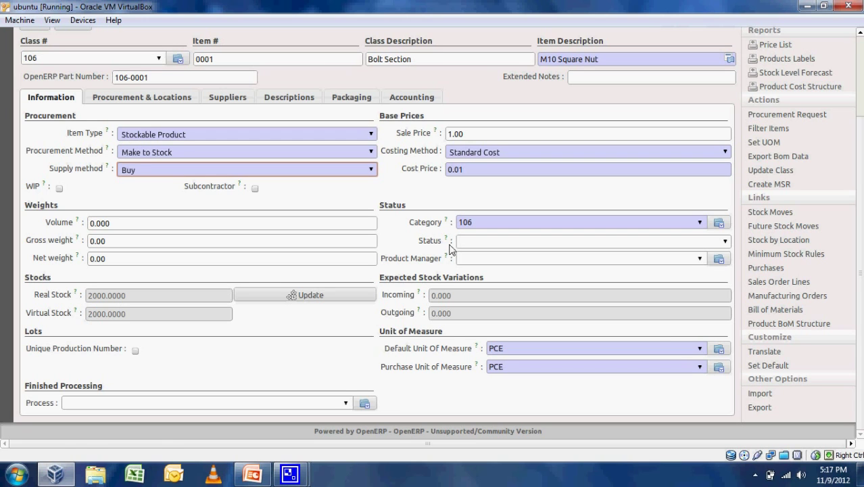
- Review the nut's procurement and location settings, including the minimum quantity in its minimum stock rule
{"action": "scroll", "coordinate": [862, 257], "scroll_direction": "up", "scroll_amount": 5}
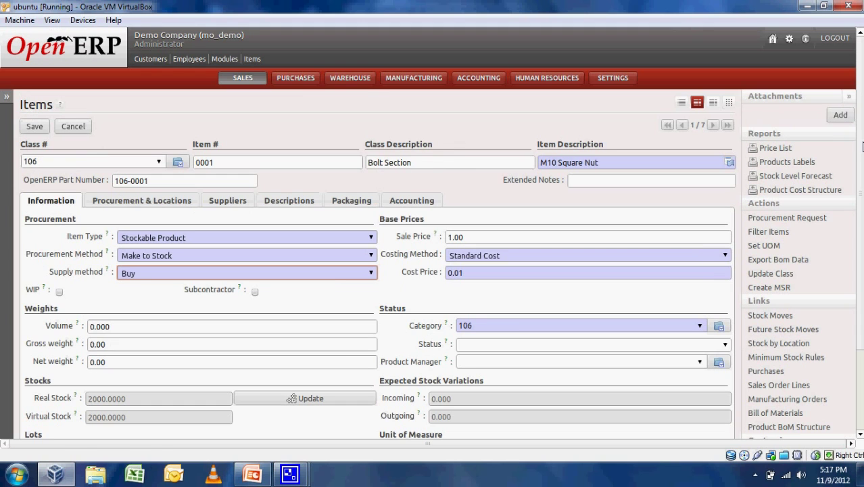
{"action": "left_click", "coordinate": [131, 198]}
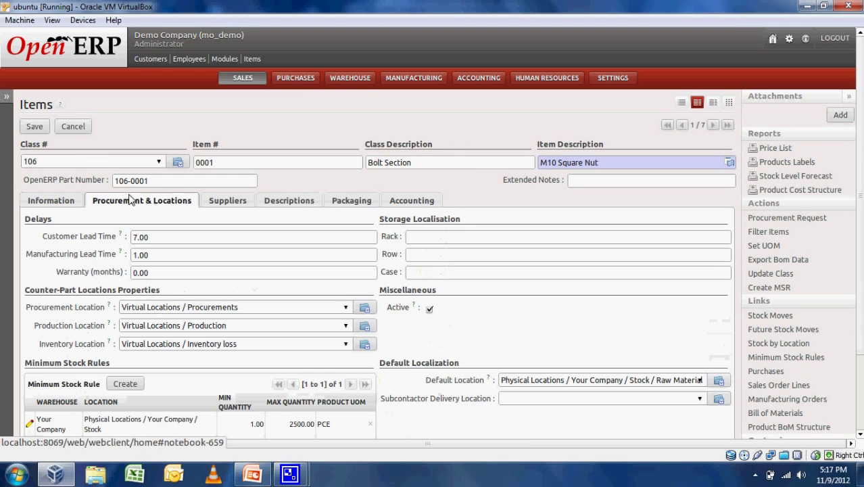
{"action": "scroll", "coordinate": [720, 268], "scroll_direction": "down", "scroll_amount": 1}
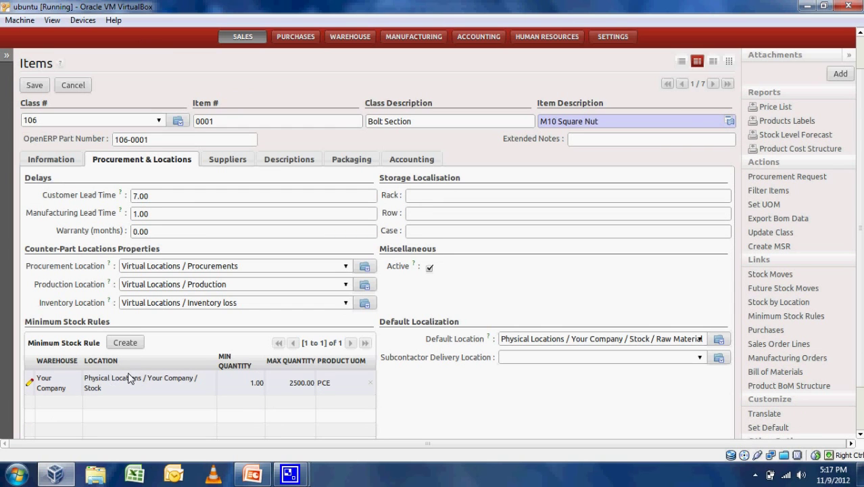
{"action": "mouse_move", "coordinate": [257, 387]}
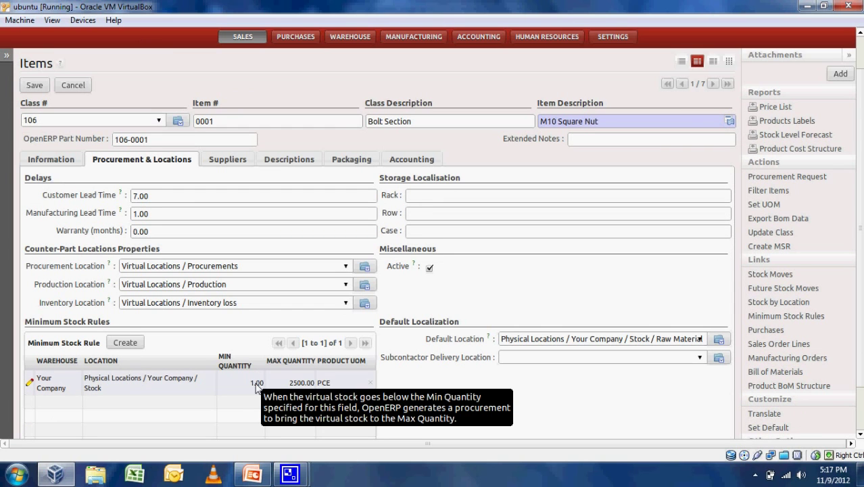
{"action": "scroll", "coordinate": [308, 289], "scroll_direction": "up", "scroll_amount": 1}
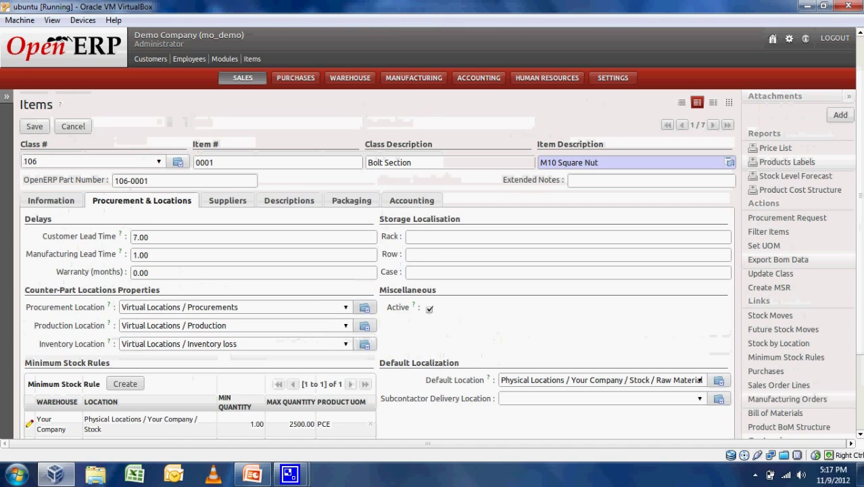
- Return to the nut's general information and recheck the WIP setting and the procurement method options
{"action": "left_click", "coordinate": [46, 206]}
{"action": "mouse_move", "coordinate": [85, 254]}
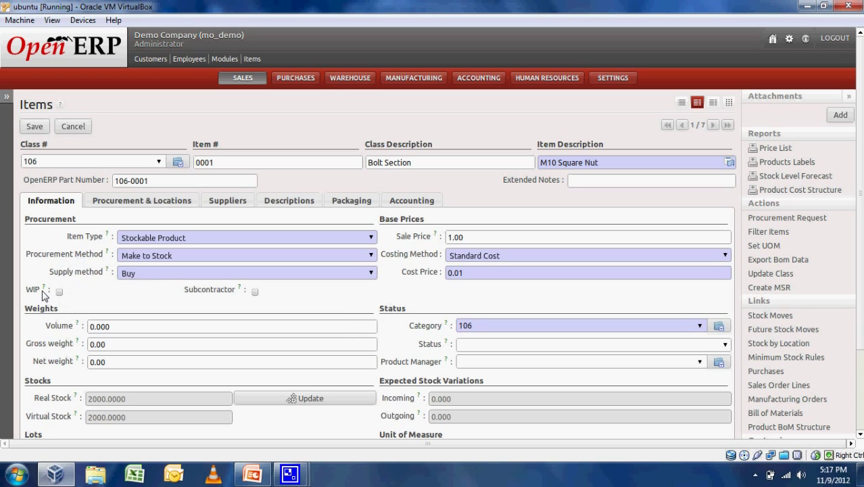
{"action": "mouse_move", "coordinate": [42, 293]}
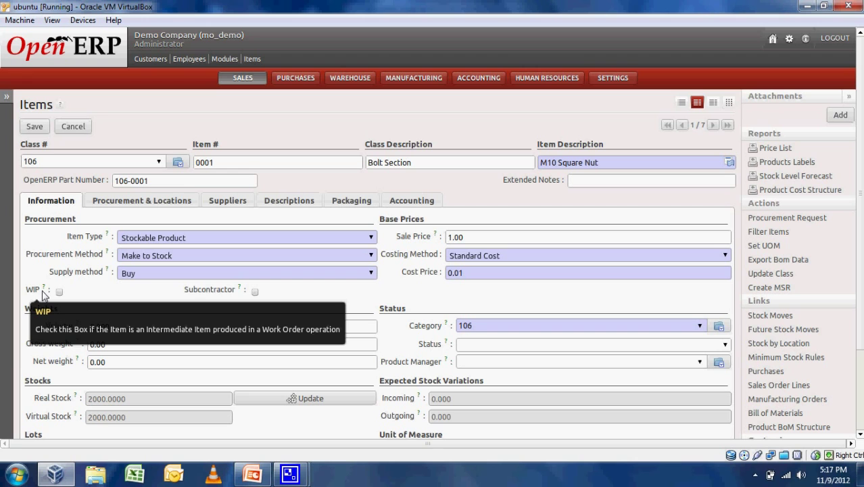
{"action": "left_click", "coordinate": [164, 257]}
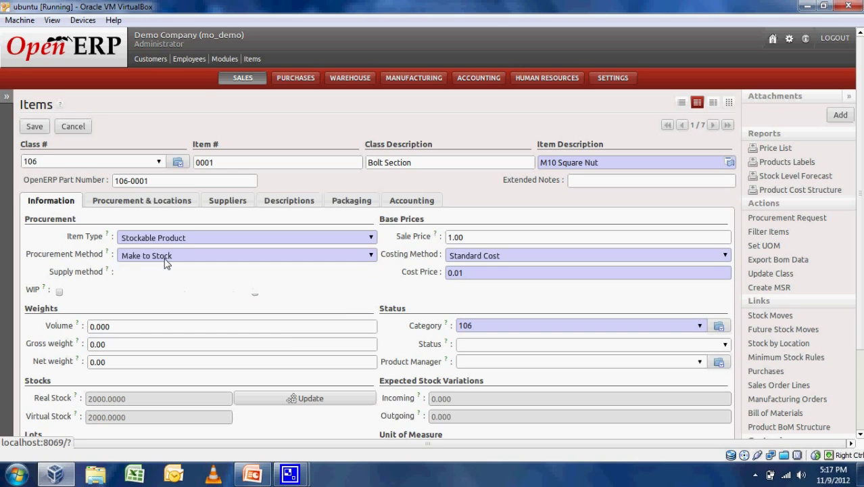
{"action": "left_click", "coordinate": [80, 254]}
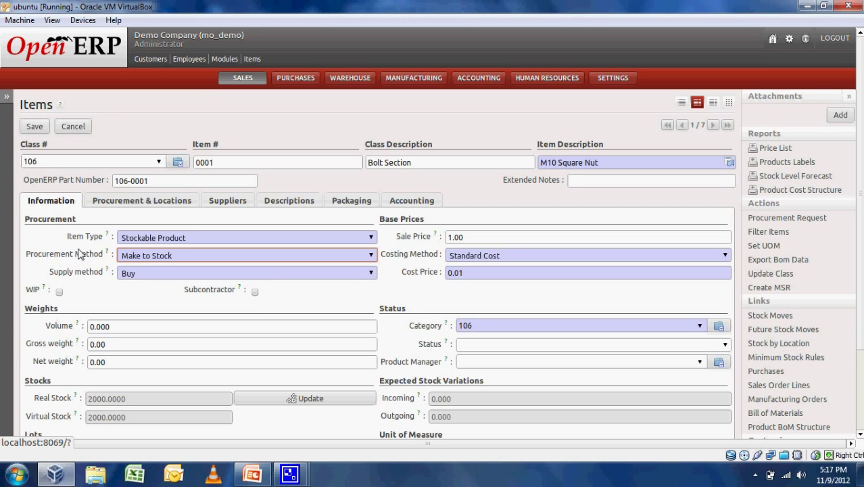
- Review the nut's supplier information, descriptions and accounting settings
{"action": "left_click", "coordinate": [217, 207]}
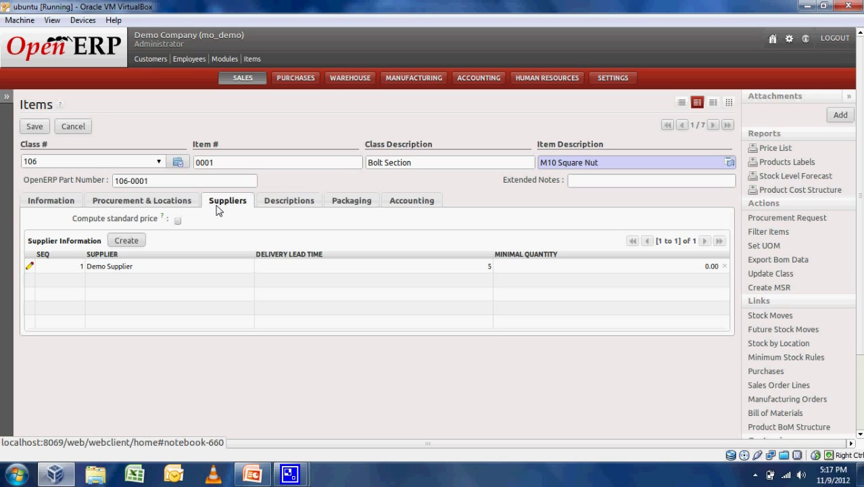
{"action": "left_click", "coordinate": [279, 201]}
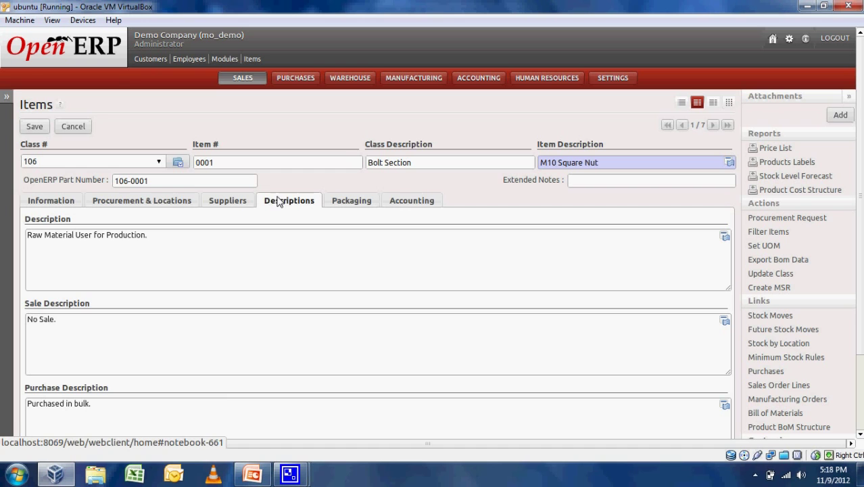
{"action": "left_click", "coordinate": [426, 201]}
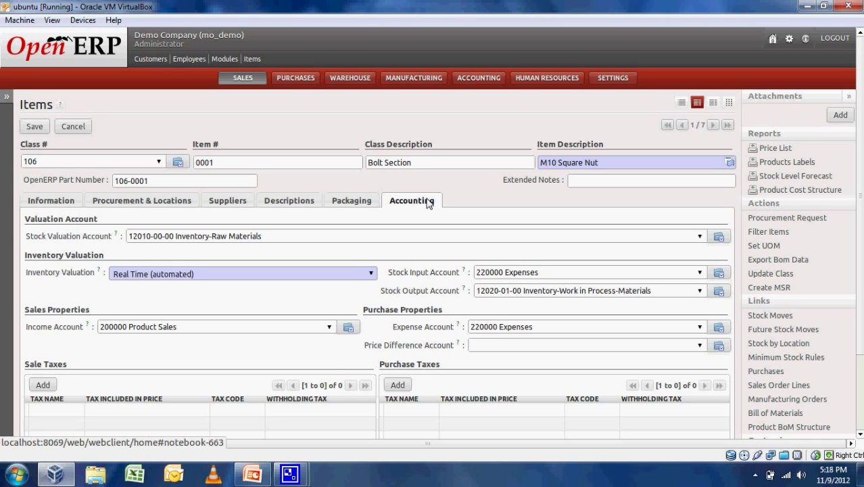
- Return to the Items list, search for the 500-599-SubAssemblies class range and open the Wheel Housing item
{"action": "left_click", "coordinate": [683, 105]}
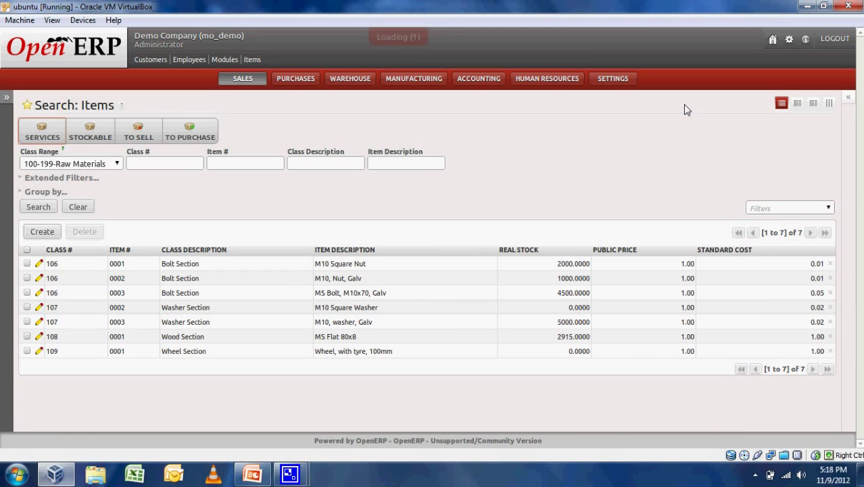
{"action": "left_click", "coordinate": [117, 168]}
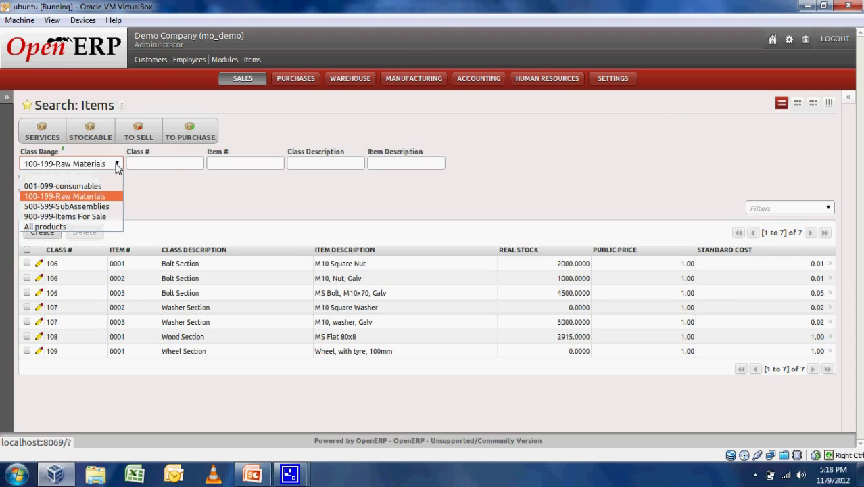
{"action": "left_click", "coordinate": [80, 206]}
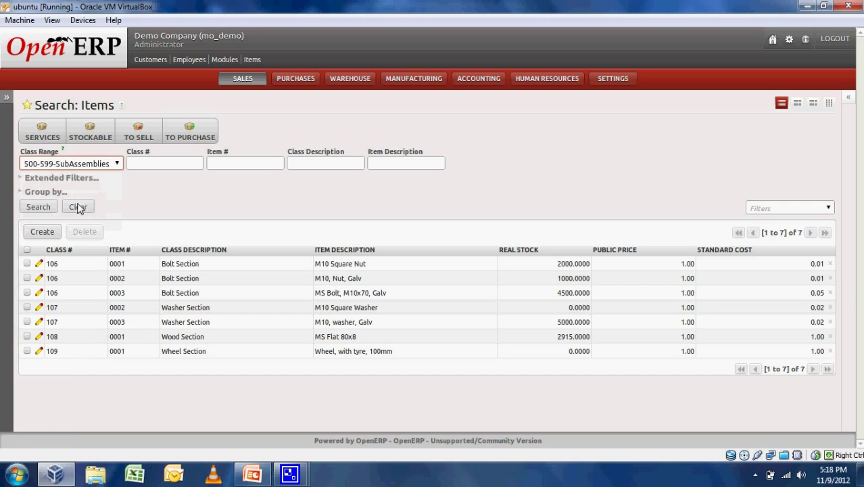
{"action": "left_click", "coordinate": [39, 207]}
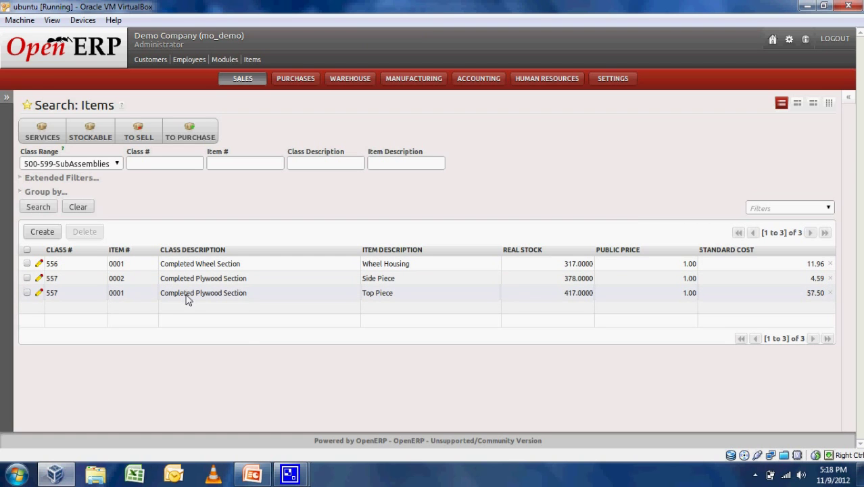
{"action": "left_click", "coordinate": [80, 271]}
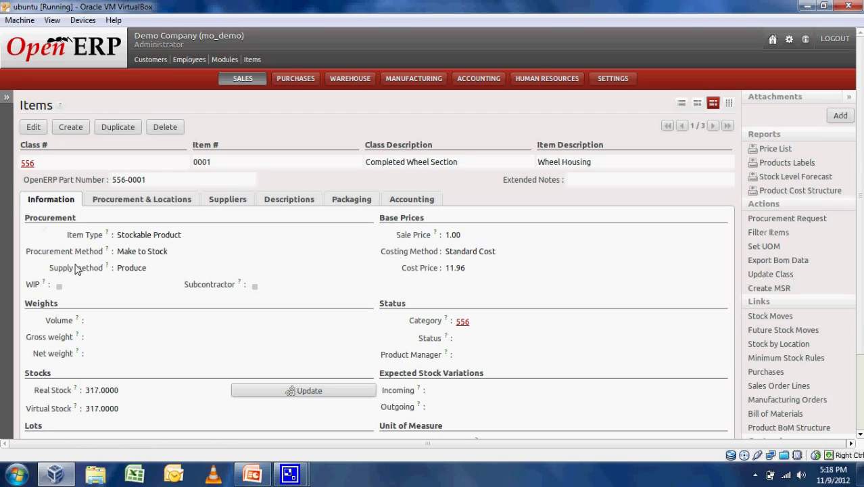
- Review the Wheel Housing's general information and its procurement and location settings, including the minimum stock rule
{"action": "mouse_move", "coordinate": [76, 276]}
{"action": "mouse_move", "coordinate": [88, 241]}
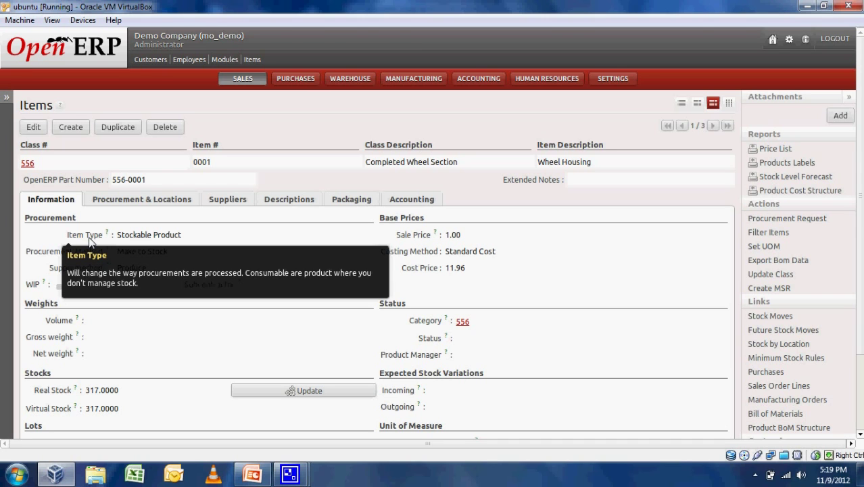
{"action": "scroll", "coordinate": [90, 241], "scroll_direction": "down", "scroll_amount": 1}
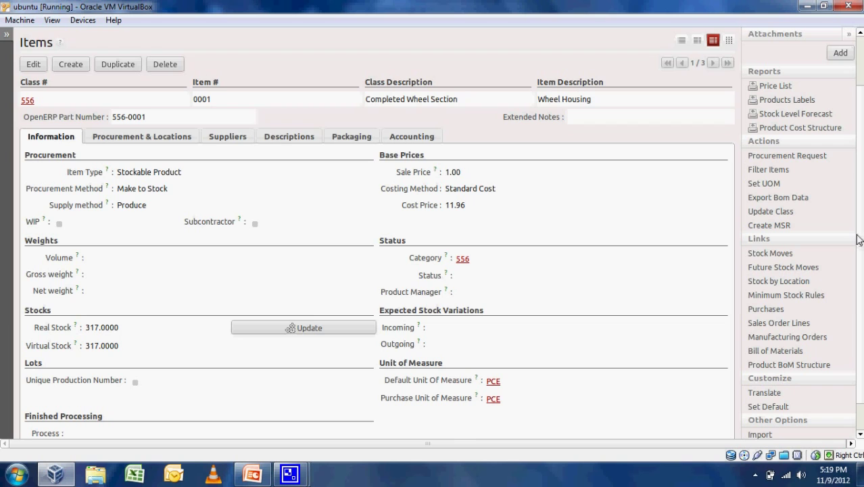
{"action": "scroll", "coordinate": [179, 234], "scroll_direction": "up", "scroll_amount": 1}
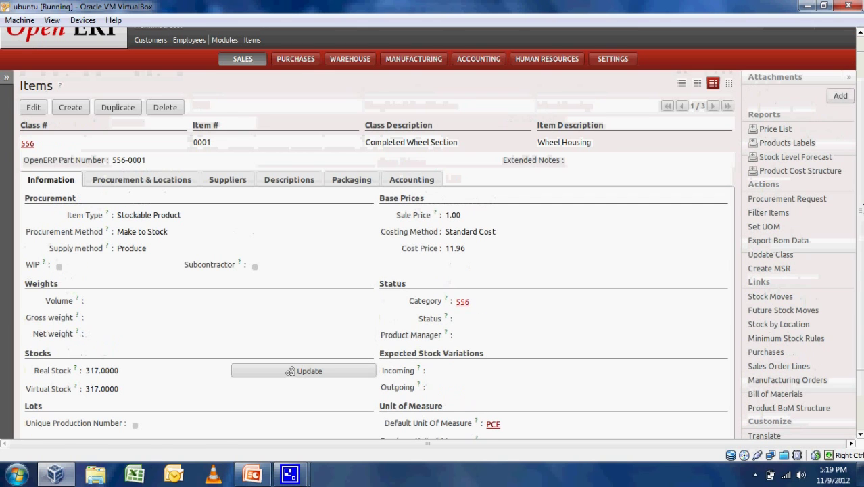
{"action": "left_click", "coordinate": [126, 181]}
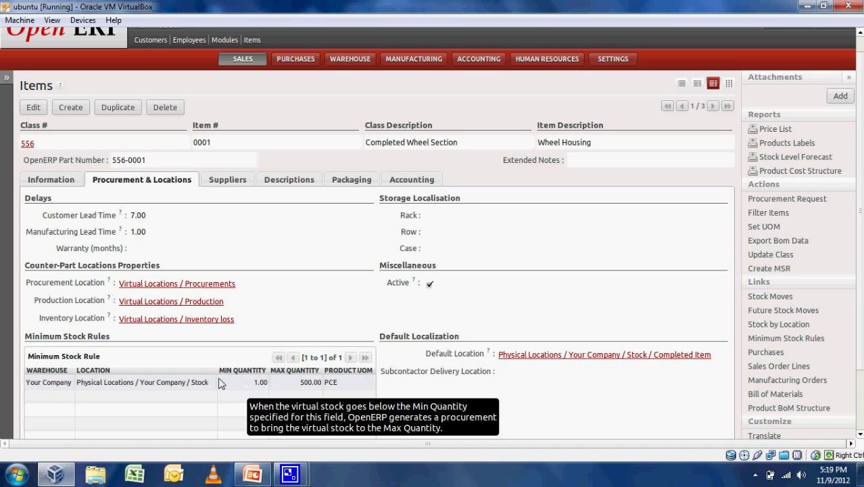
- Review the Wheel Housing's supplier information, BOM-related description and accounting settings
{"action": "left_click", "coordinate": [218, 183]}
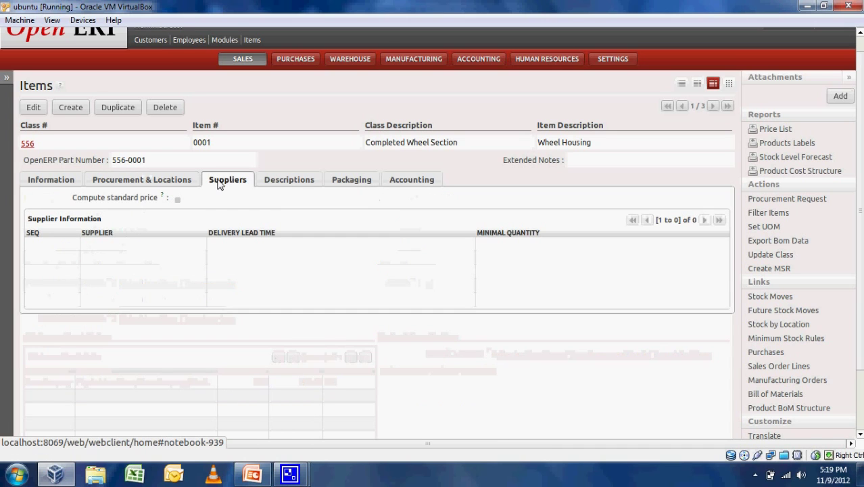
{"action": "left_click_drag", "start_coordinate": [861, 285], "coordinate": [861, 310]}
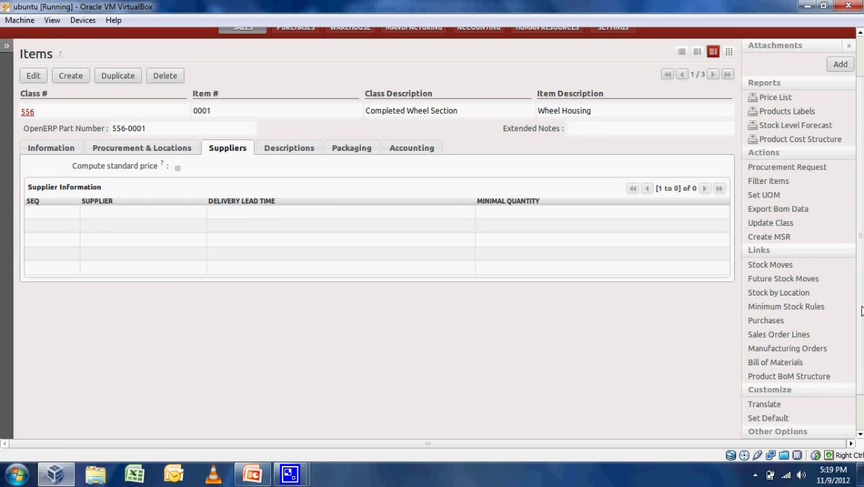
{"action": "left_click", "coordinate": [273, 150]}
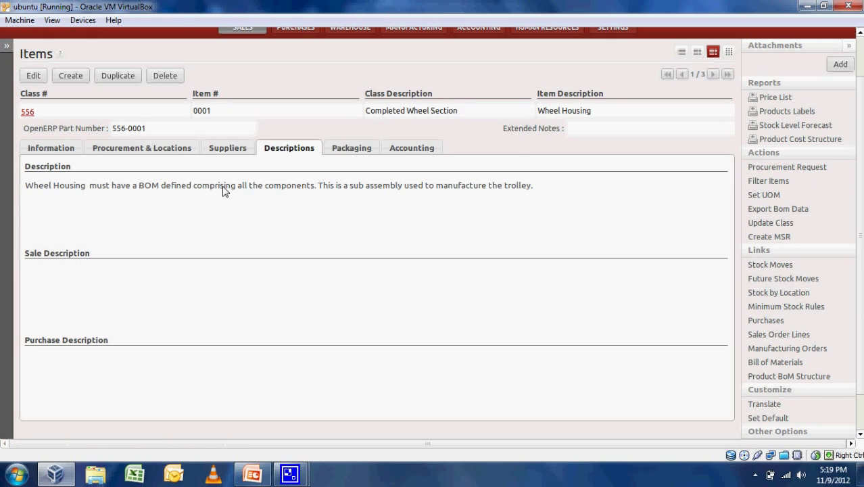
{"action": "triple_click", "coordinate": [224, 190]}
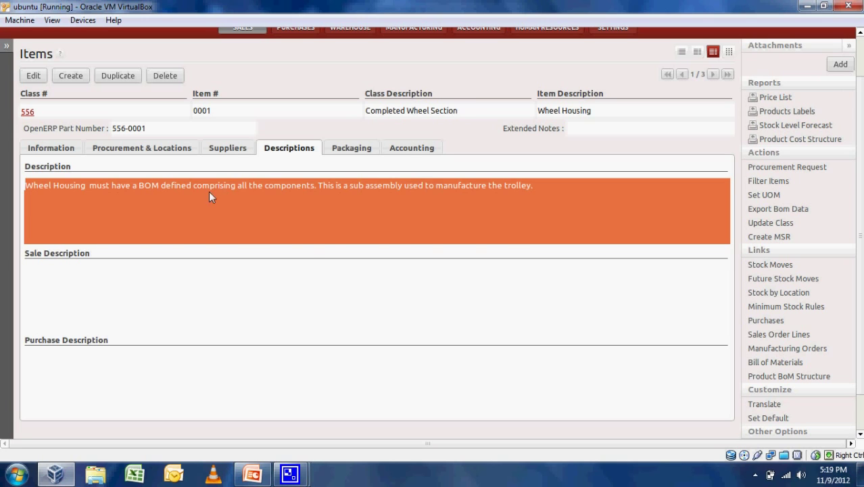
{"action": "left_click", "coordinate": [181, 201]}
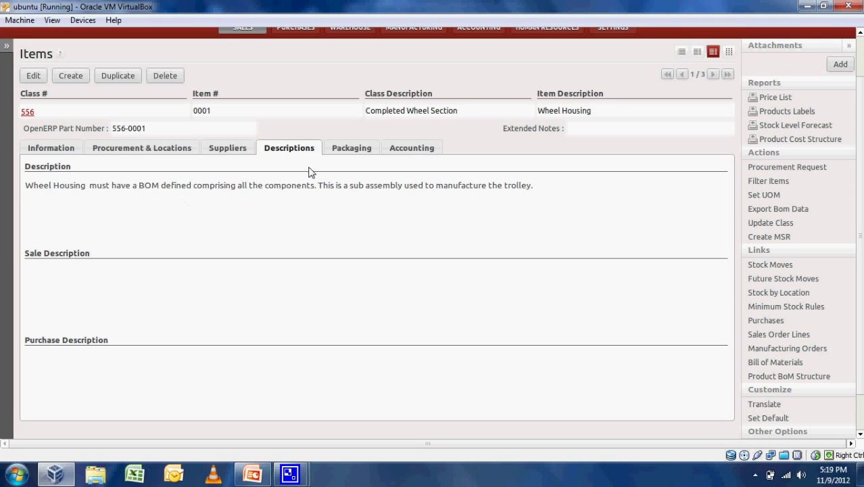
{"action": "left_click", "coordinate": [399, 157]}
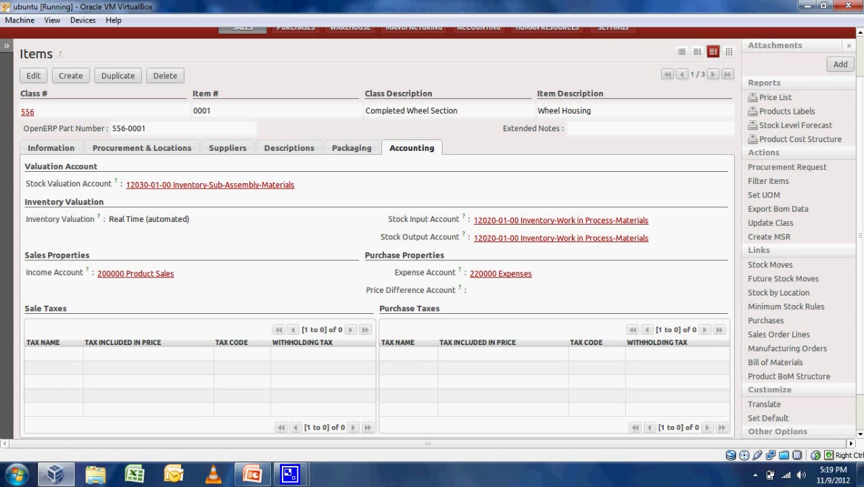
- Return to the Items list, search for the 900-999-Items For Sale class range and open the 3 wheeled Finished Trolley item
{"action": "scroll", "coordinate": [399, 157], "scroll_direction": "up", "scroll_amount": 2}
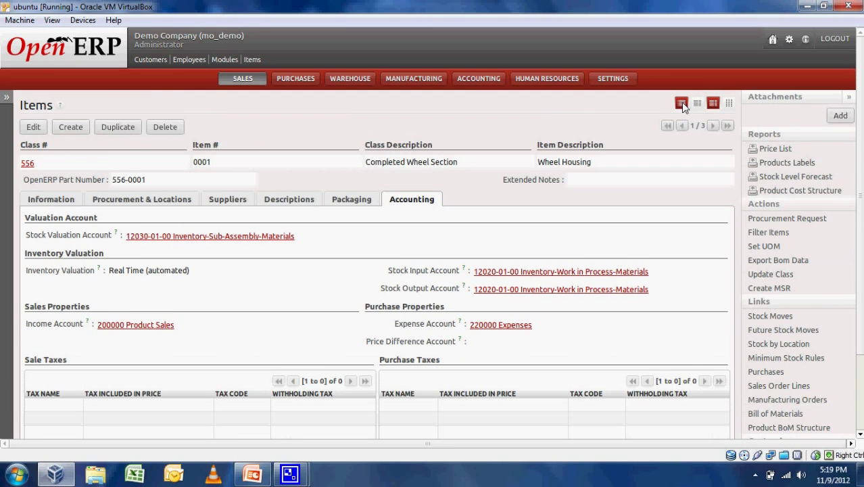
{"action": "left_click", "coordinate": [681, 103]}
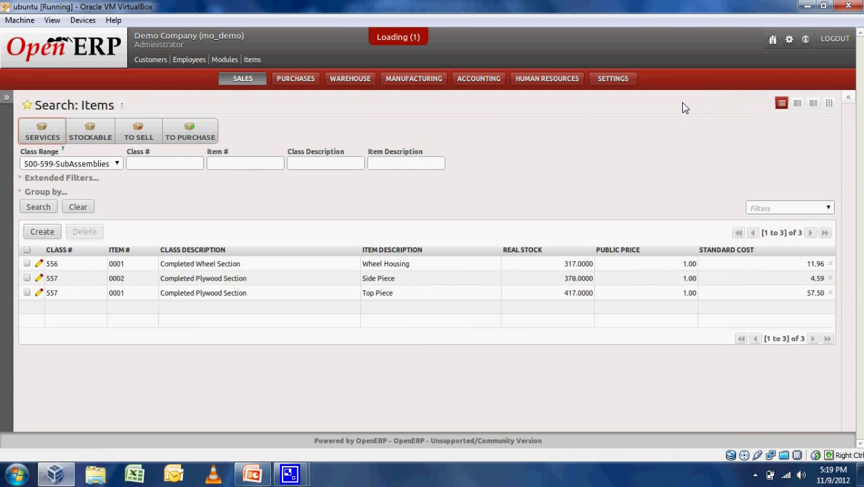
{"action": "left_click", "coordinate": [81, 165]}
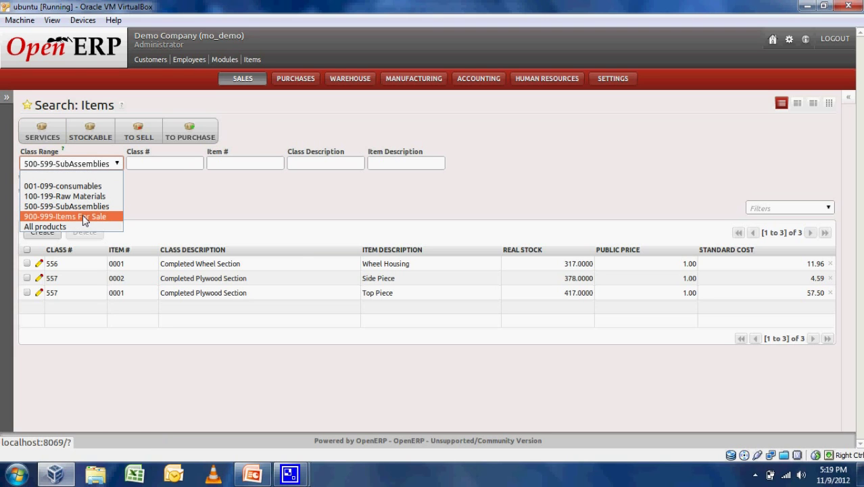
{"action": "left_click", "coordinate": [84, 217]}
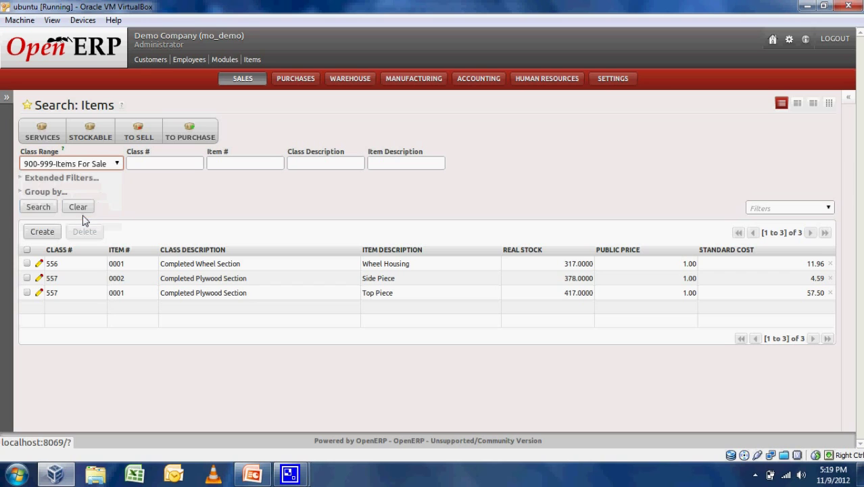
{"action": "left_click", "coordinate": [37, 212]}
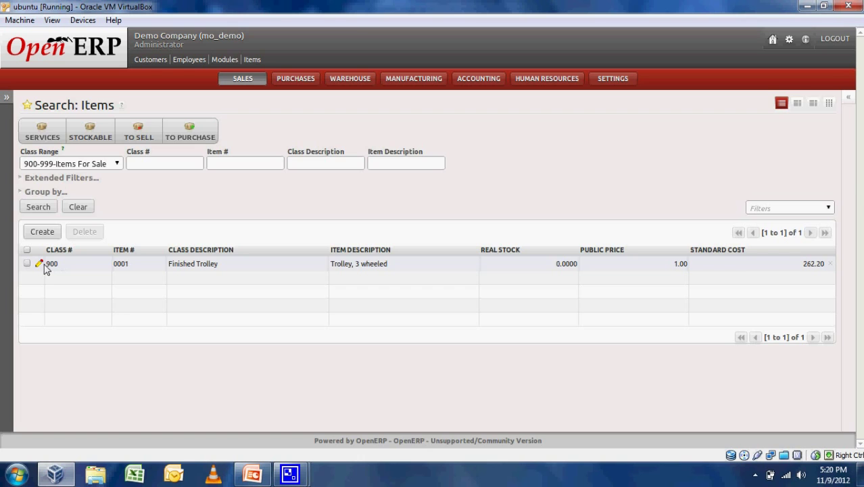
{"action": "left_click", "coordinate": [46, 269]}
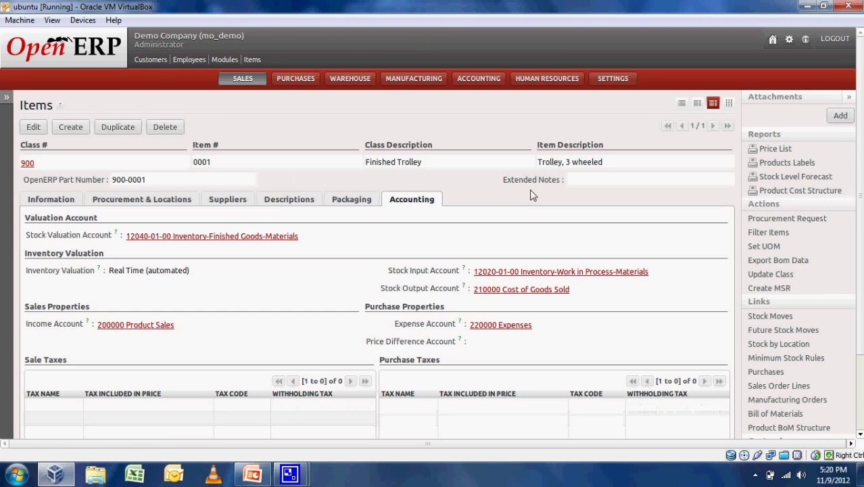
- Review the trolley's general information, checking the item type, procurement method, supply method and unique production number setting
{"action": "left_click", "coordinate": [60, 202]}
{"action": "scroll", "coordinate": [289, 391], "scroll_direction": "down", "scroll_amount": 1}
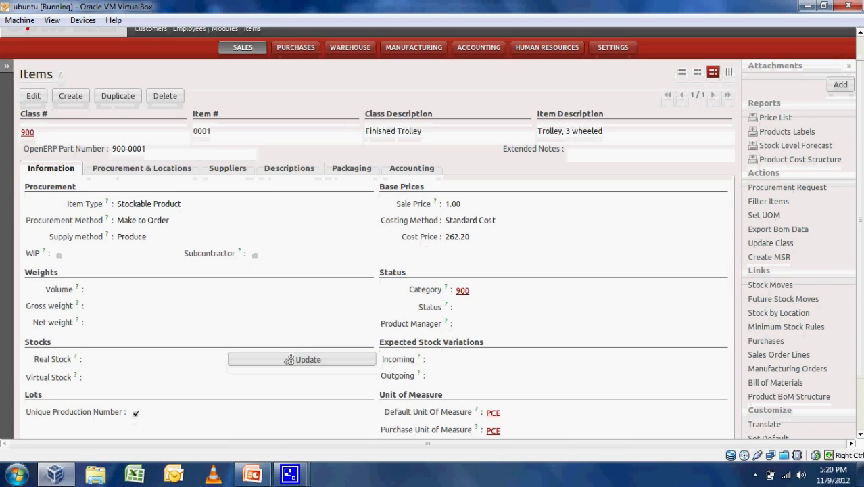
{"action": "mouse_move", "coordinate": [70, 204]}
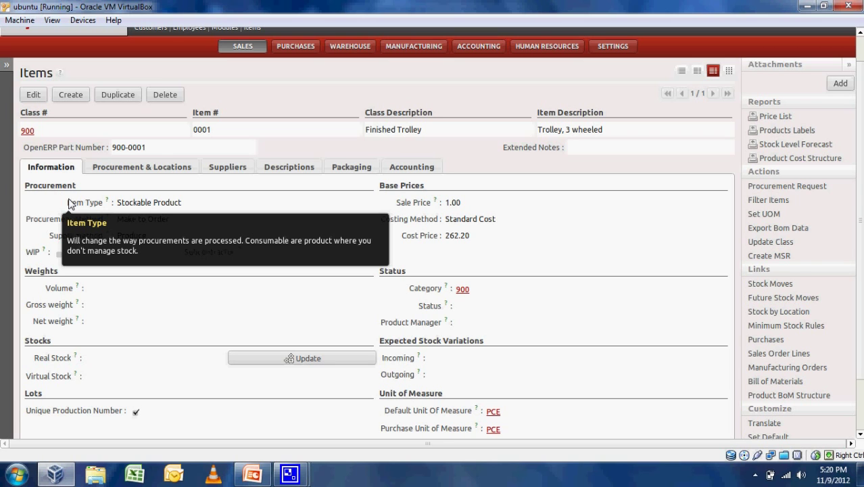
{"action": "mouse_move", "coordinate": [58, 220]}
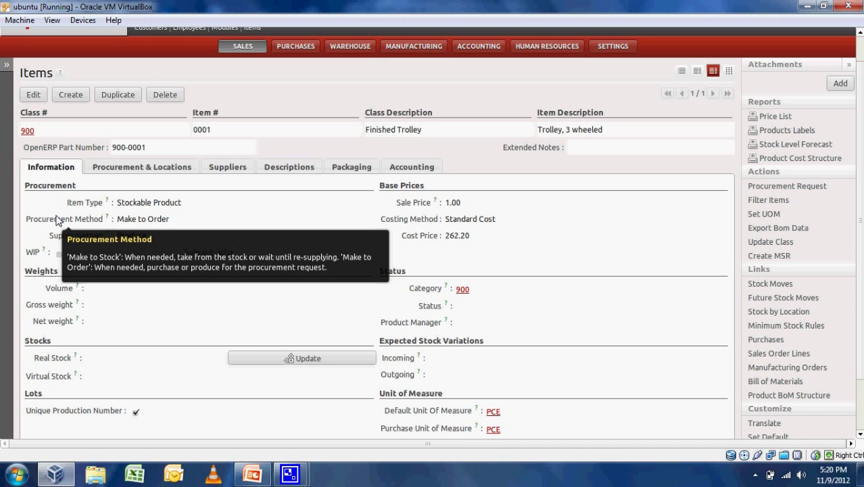
{"action": "mouse_move", "coordinate": [61, 243]}
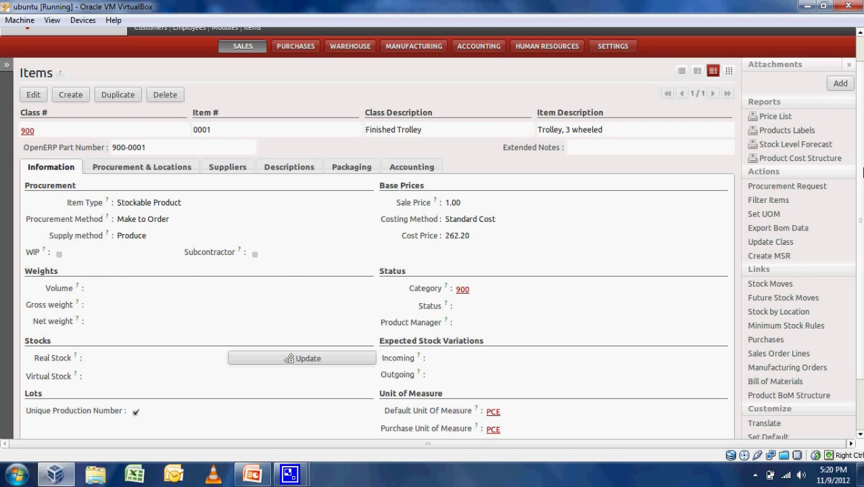
{"action": "scroll", "coordinate": [863, 173], "scroll_direction": "down", "scroll_amount": 1}
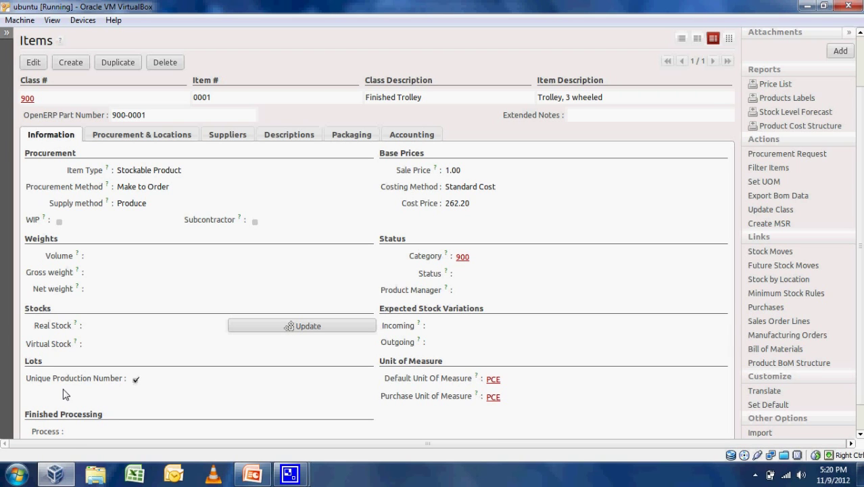
{"action": "scroll", "coordinate": [379, 270], "scroll_direction": "up", "scroll_amount": 2}
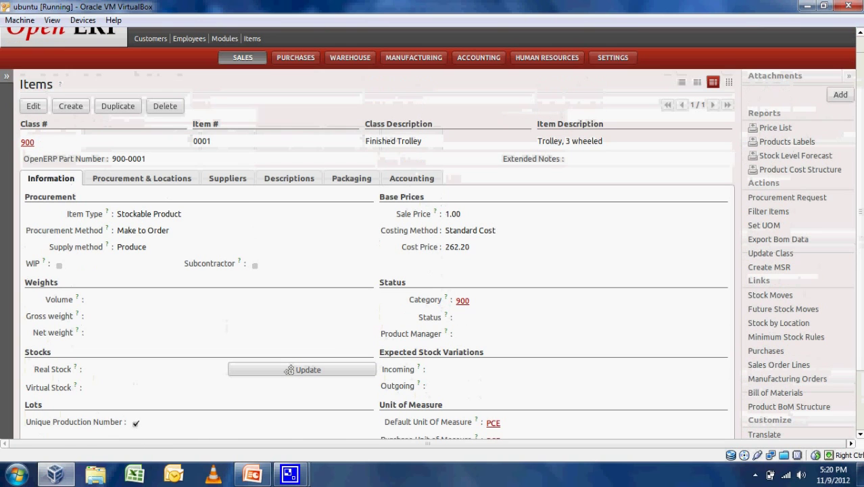
- Review the trolley's procurement and location settings, supplier information, description and accounting settings
{"action": "left_click", "coordinate": [188, 189]}
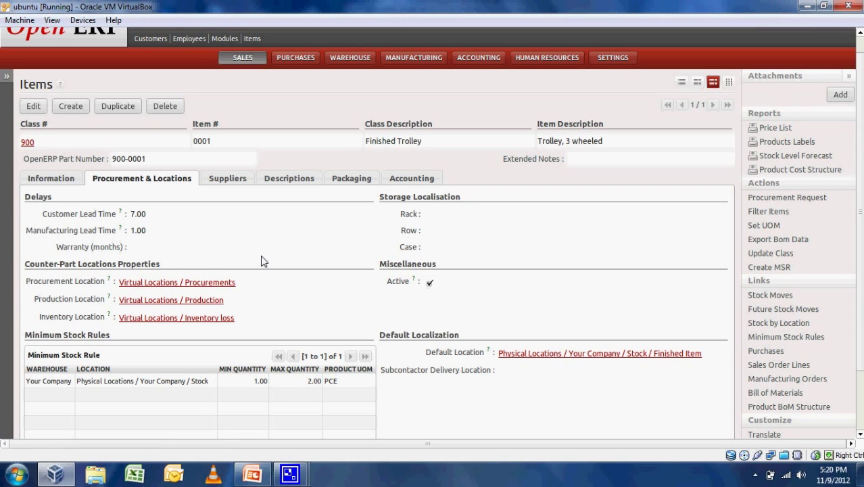
{"action": "left_click", "coordinate": [230, 185]}
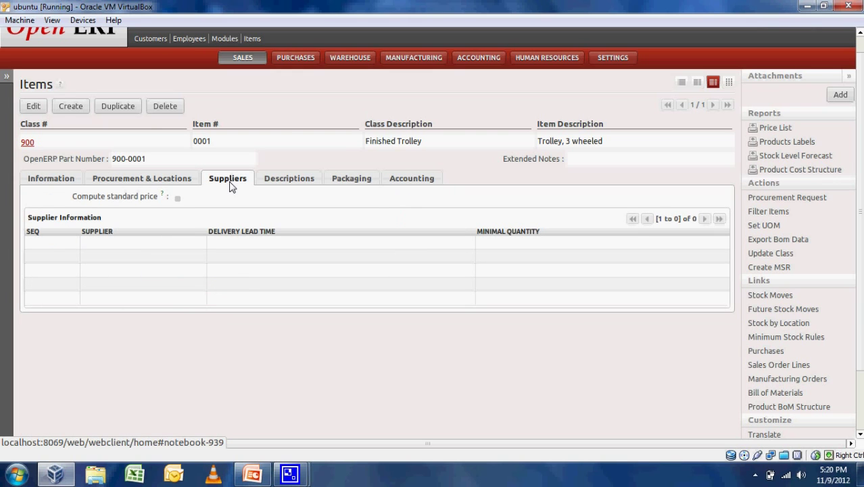
{"action": "left_click", "coordinate": [306, 184]}
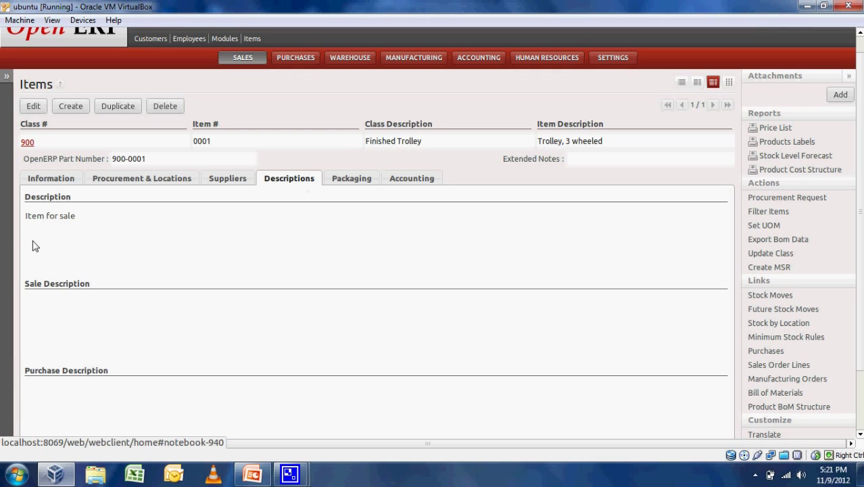
{"action": "left_click", "coordinate": [411, 181]}
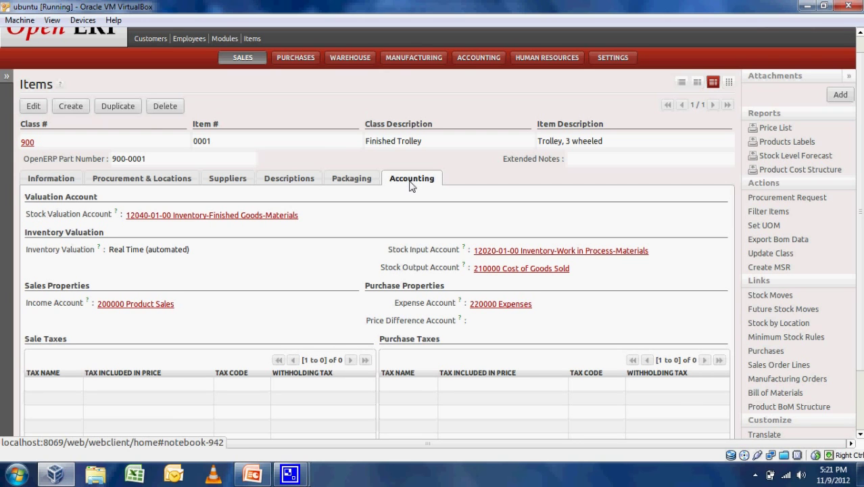
- Return to the Items list, clear its search filters and open the manufacturing Work Centers list
{"action": "left_click", "coordinate": [682, 82]}
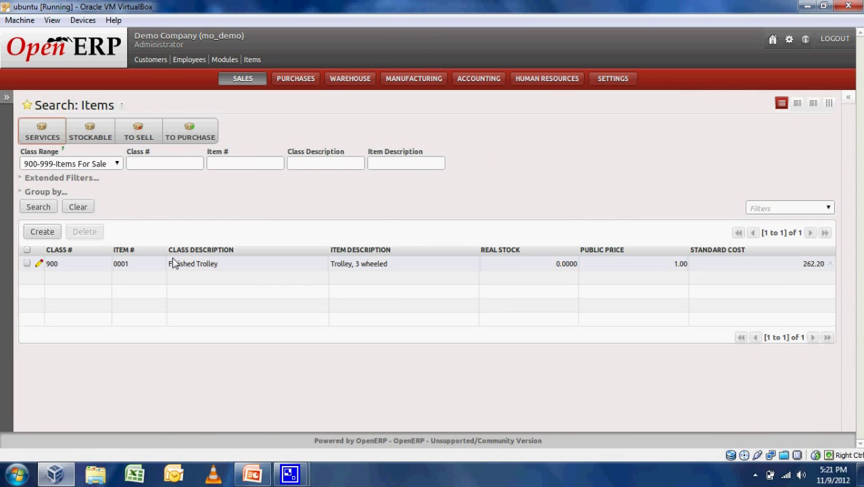
{"action": "left_click", "coordinate": [75, 211]}
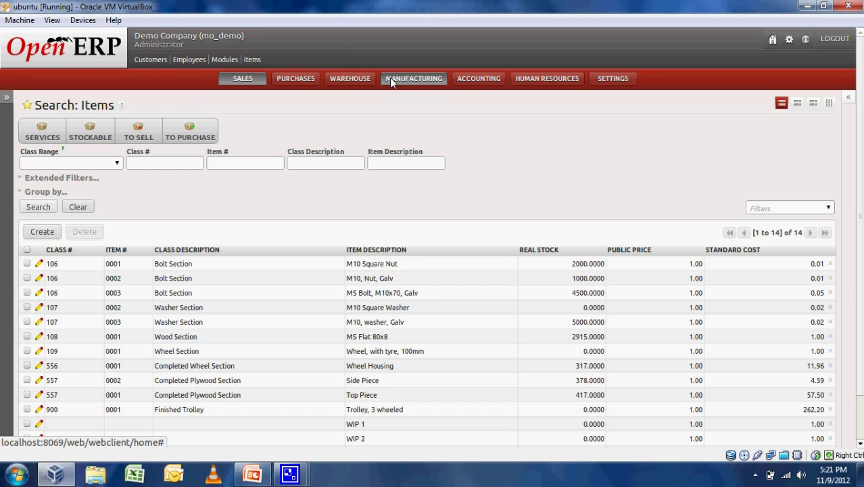
{"action": "mouse_move", "coordinate": [390, 79]}
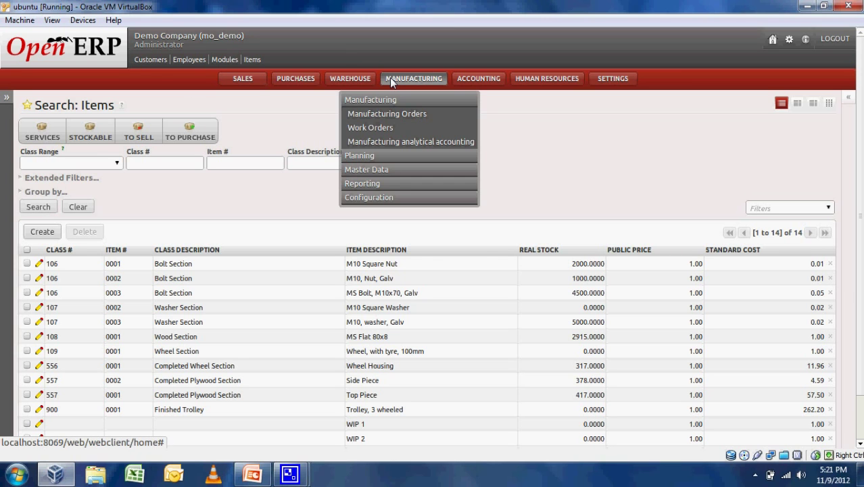
{"action": "left_click", "coordinate": [390, 197]}
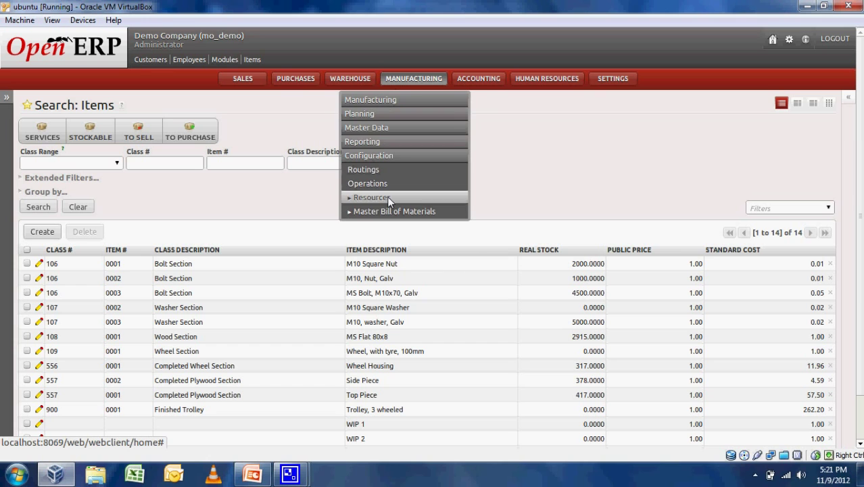
{"action": "left_click", "coordinate": [390, 199]}
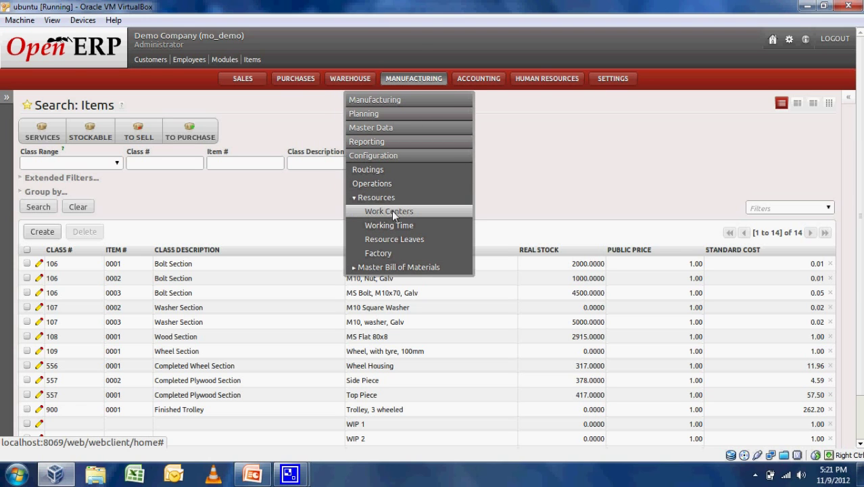
{"action": "left_click", "coordinate": [393, 212]}
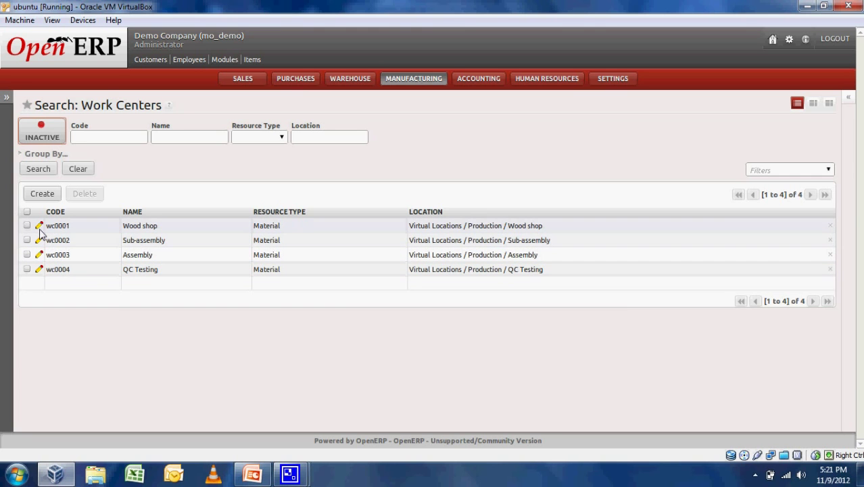
- Open the Wood shop work center and review its hourly labour, teardown and overhead costs and its amortization
{"action": "left_click", "coordinate": [39, 230]}
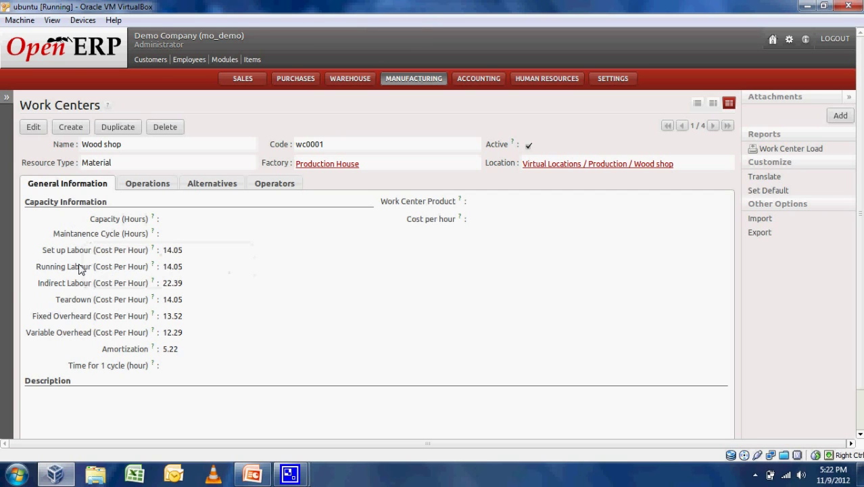
{"action": "mouse_move", "coordinate": [80, 265]}
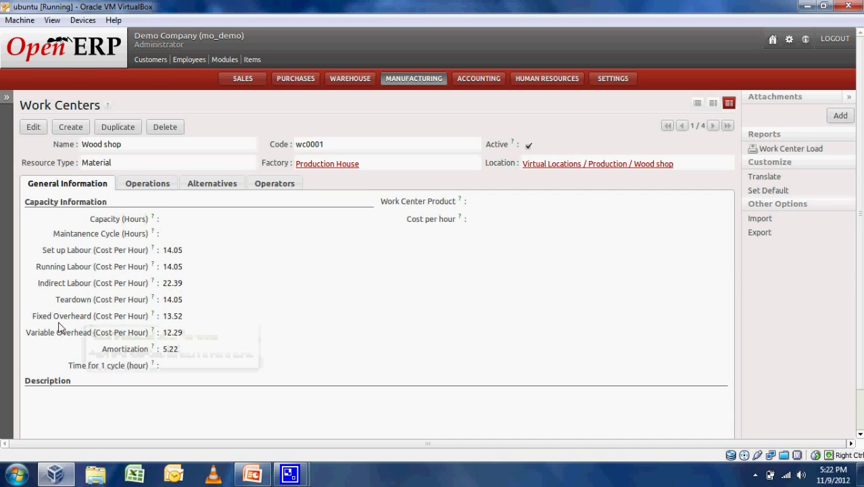
{"action": "mouse_move", "coordinate": [64, 332]}
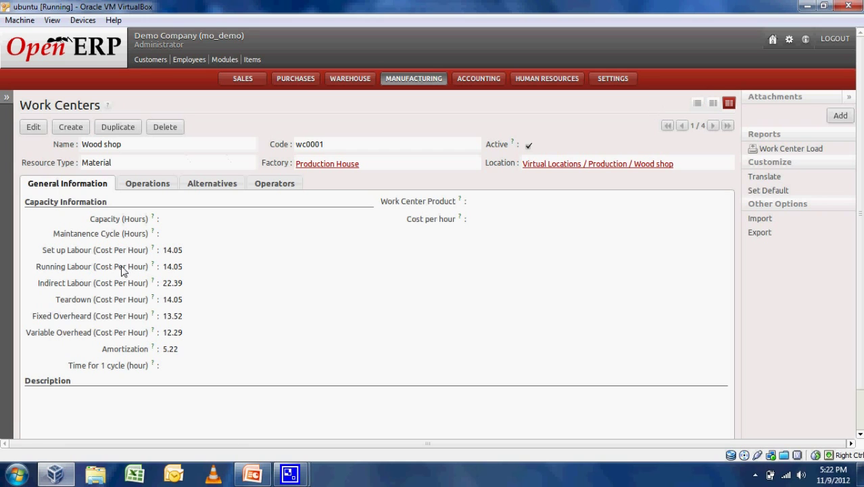
- Leave the Wood shop work center, open the Finished Trolley bill of materials, and review its components, part number and reference
{"action": "mouse_move", "coordinate": [123, 270]}
{"action": "left_click", "coordinate": [696, 104]}
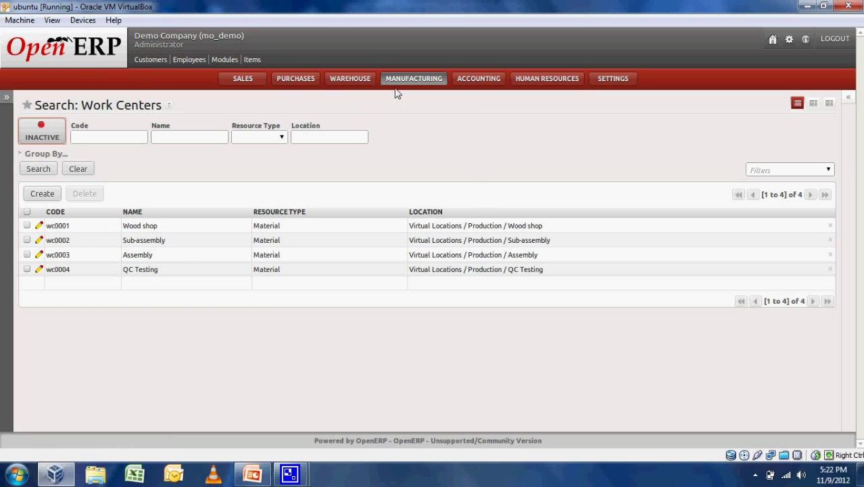
{"action": "mouse_move", "coordinate": [401, 84]}
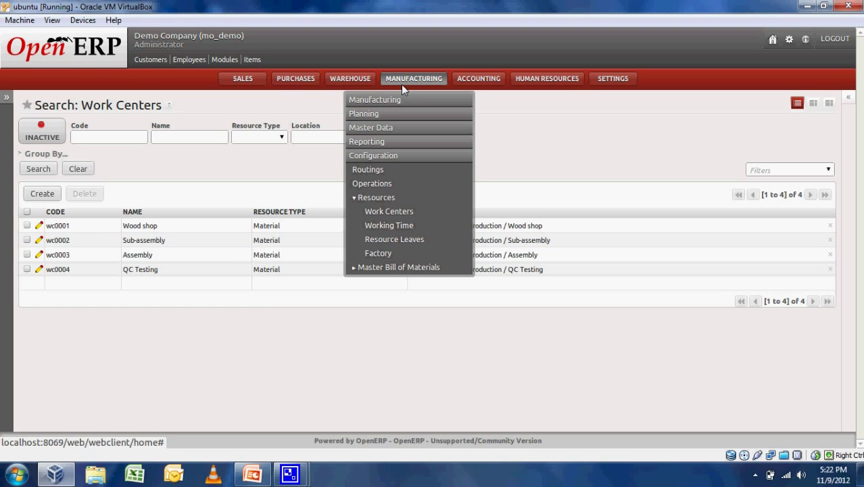
{"action": "left_click", "coordinate": [386, 129]}
{"action": "left_click", "coordinate": [396, 140]}
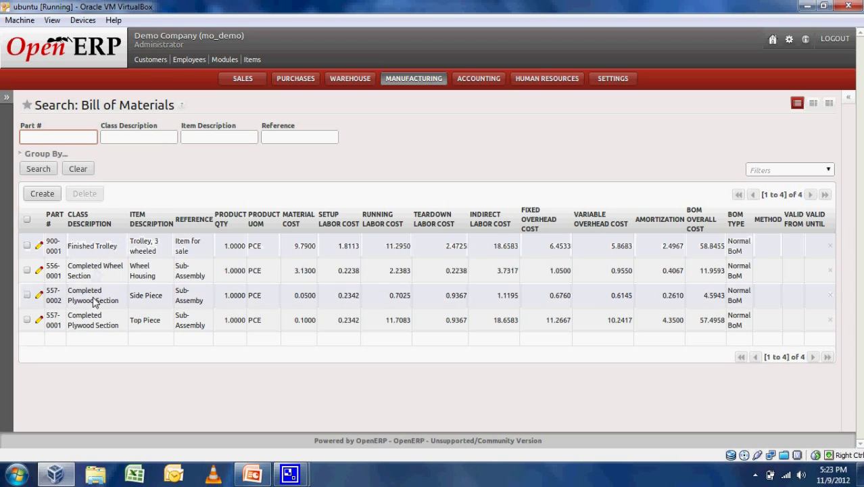
{"action": "left_click", "coordinate": [91, 246]}
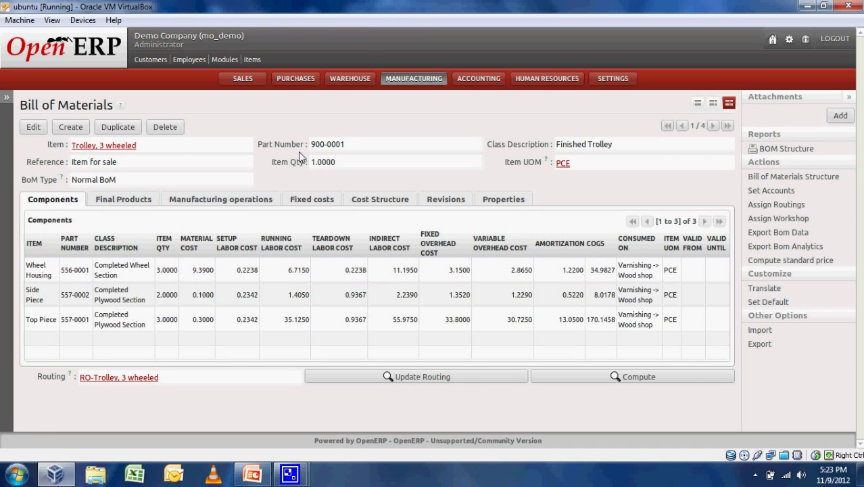
{"action": "left_click", "coordinate": [327, 146]}
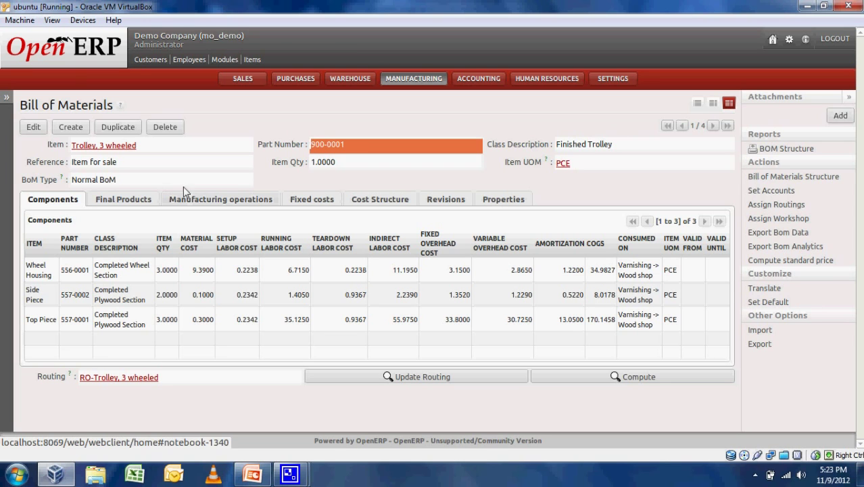
{"action": "triple_click", "coordinate": [101, 162]}
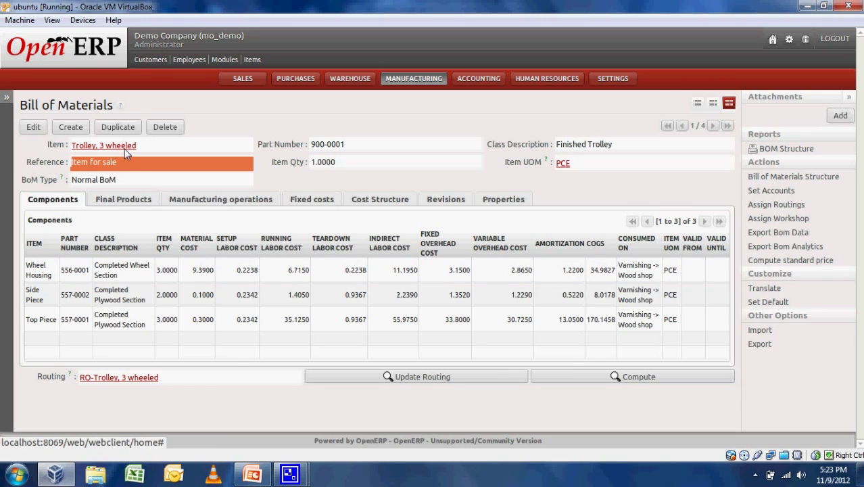
- Open the trolley's routing and review the Varnishing operation's work center and its set-up, run and teardown times
{"action": "left_click", "coordinate": [120, 378]}
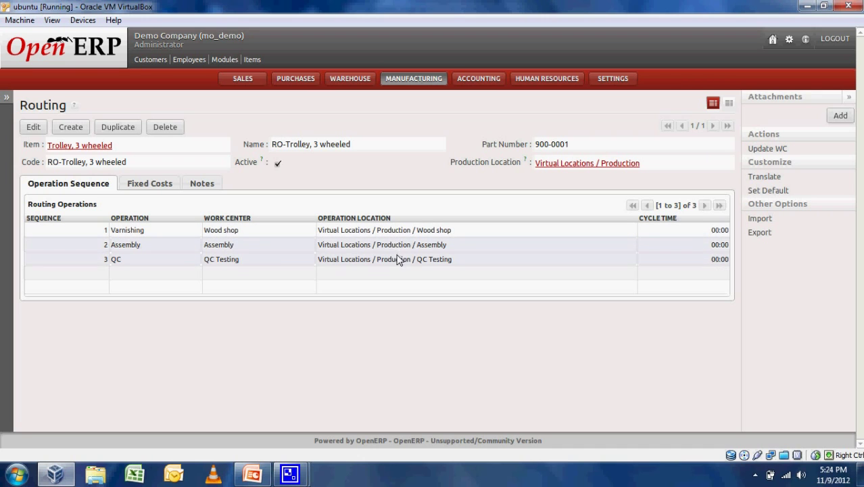
{"action": "left_click", "coordinate": [191, 236]}
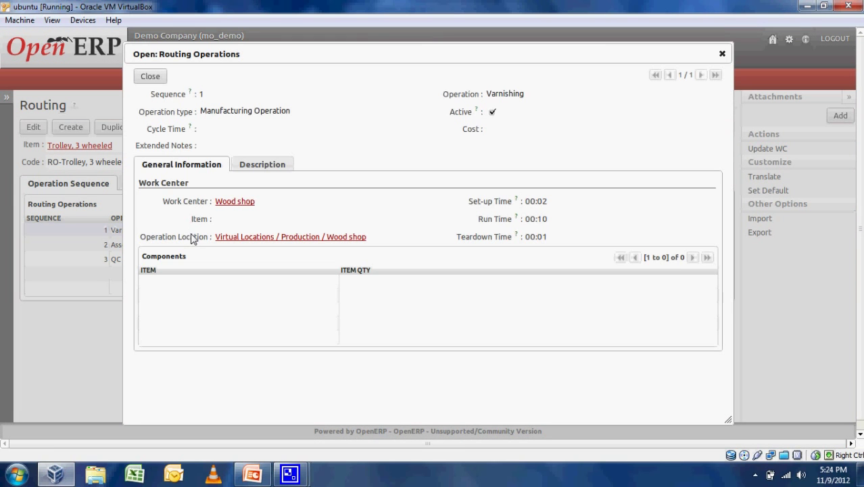
{"action": "mouse_move", "coordinate": [482, 206]}
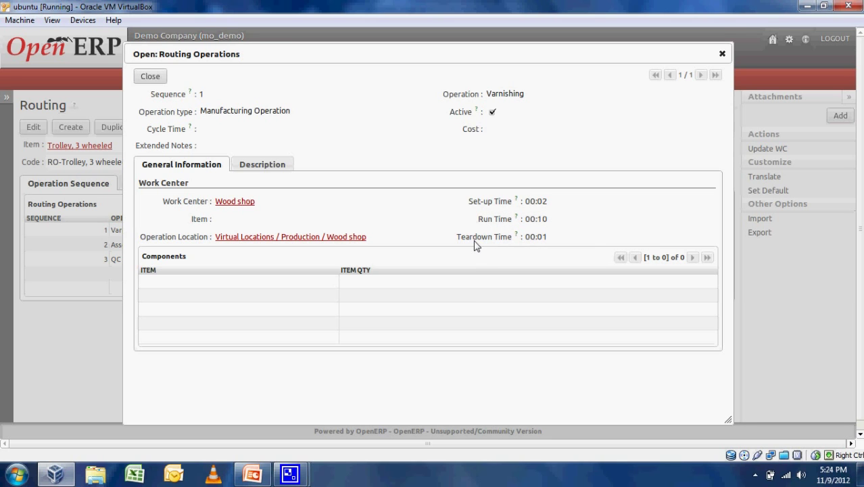
{"action": "mouse_move", "coordinate": [475, 244]}
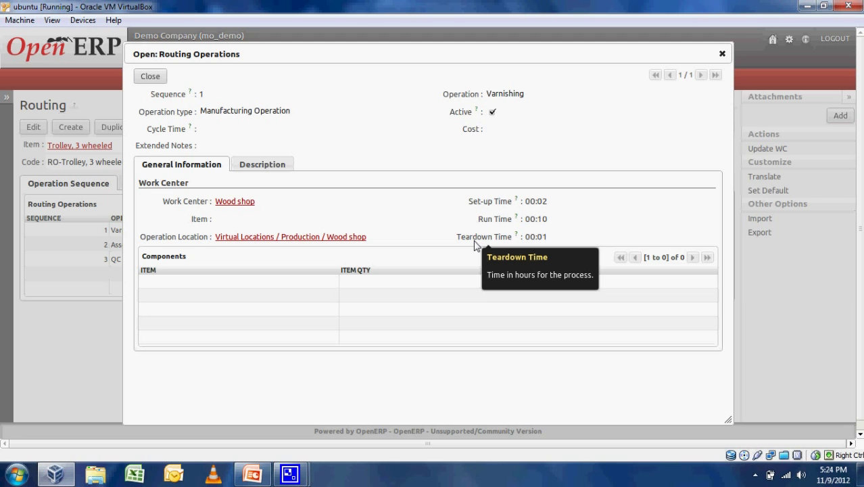
{"action": "left_click", "coordinate": [150, 76]}
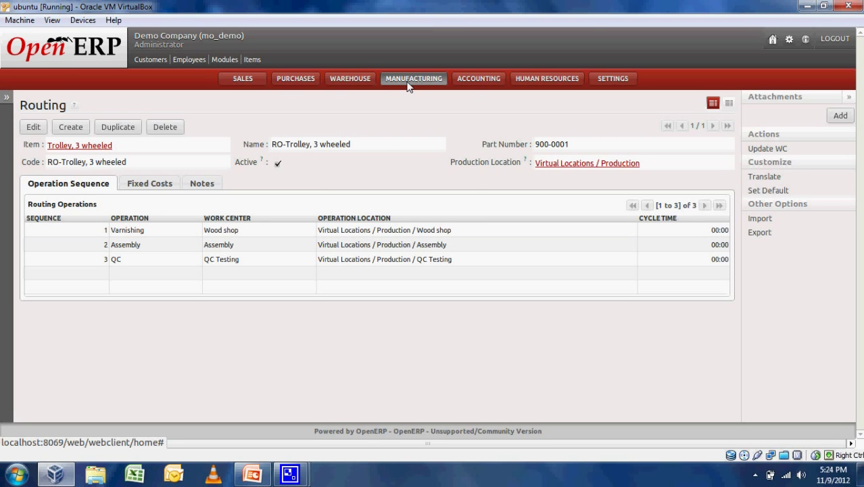
- Reopen the Finished Trolley bill of materials and review its rolled-up and BOM cost structures
{"action": "mouse_move", "coordinate": [408, 85]}
{"action": "left_click", "coordinate": [409, 143]}
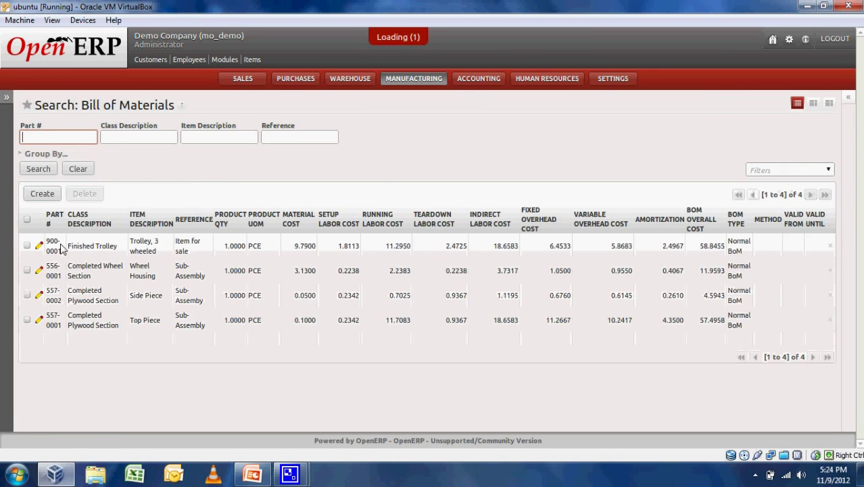
{"action": "left_click", "coordinate": [78, 251]}
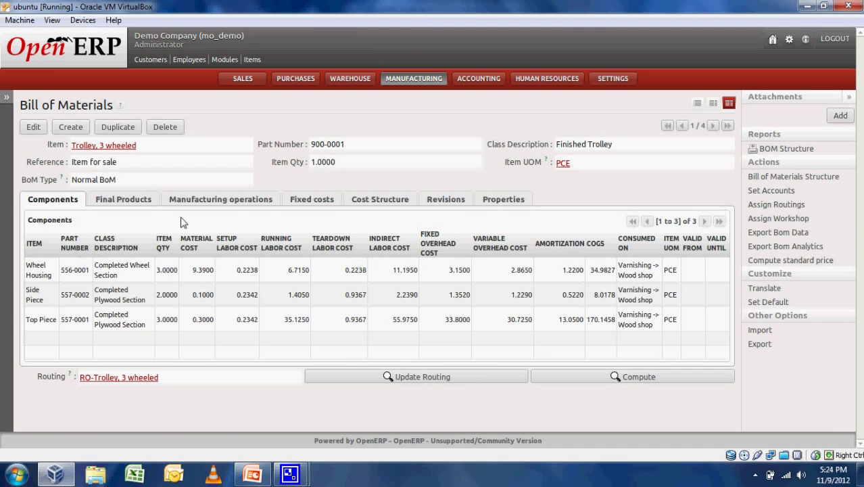
{"action": "left_click", "coordinate": [381, 201]}
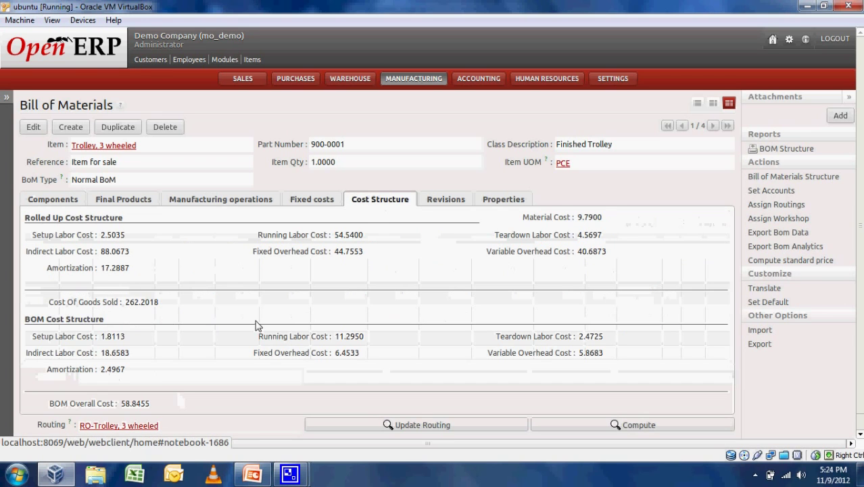
{"action": "scroll", "coordinate": [863, 264], "scroll_direction": "down", "scroll_amount": 1}
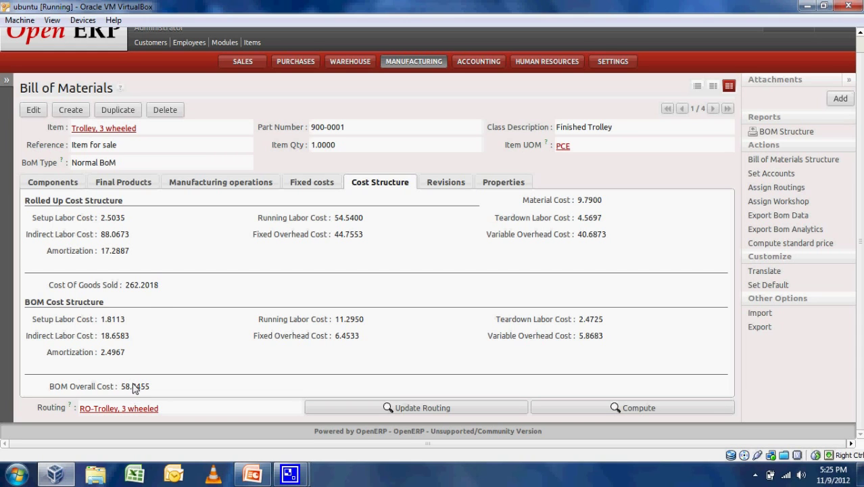
- Check the trolley's cost of goods sold and its part number on the bill of materials
{"action": "triple_click", "coordinate": [148, 287]}
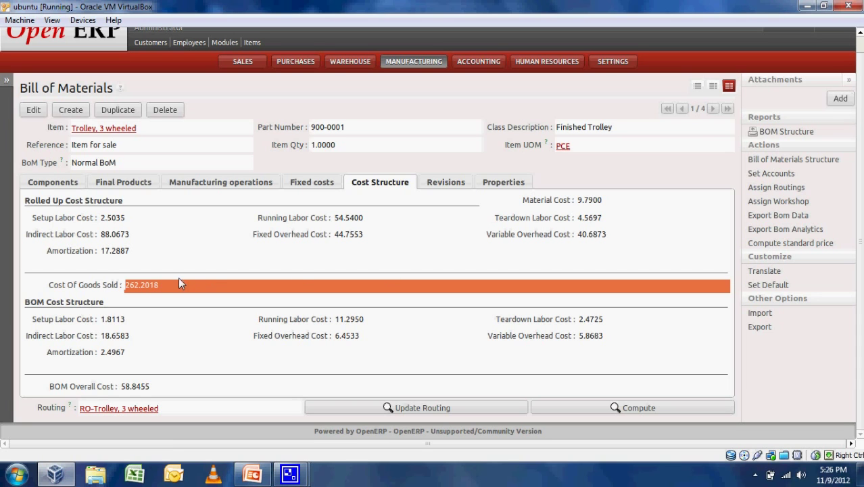
{"action": "left_click", "coordinate": [141, 284]}
{"action": "triple_click", "coordinate": [141, 283]}
{"action": "double_click", "coordinate": [325, 127]}
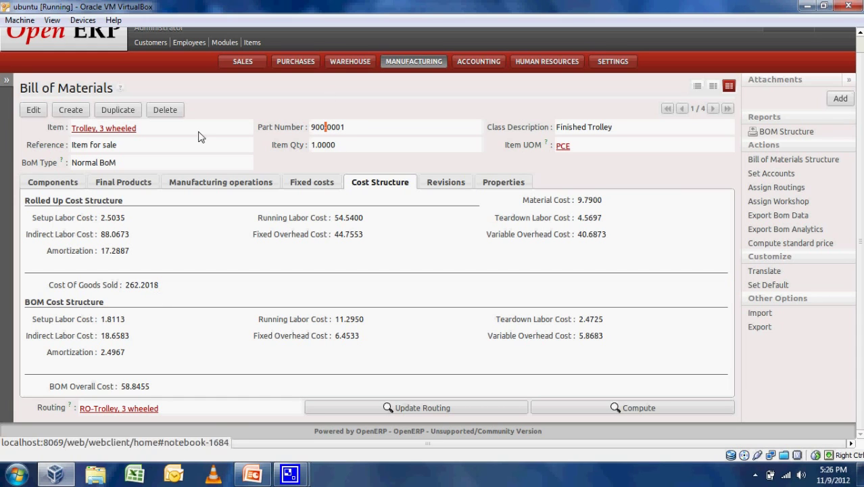
- Search the Items list for class 900, item 0001, and check the trolley's standard cost
{"action": "left_click", "coordinate": [248, 44]}
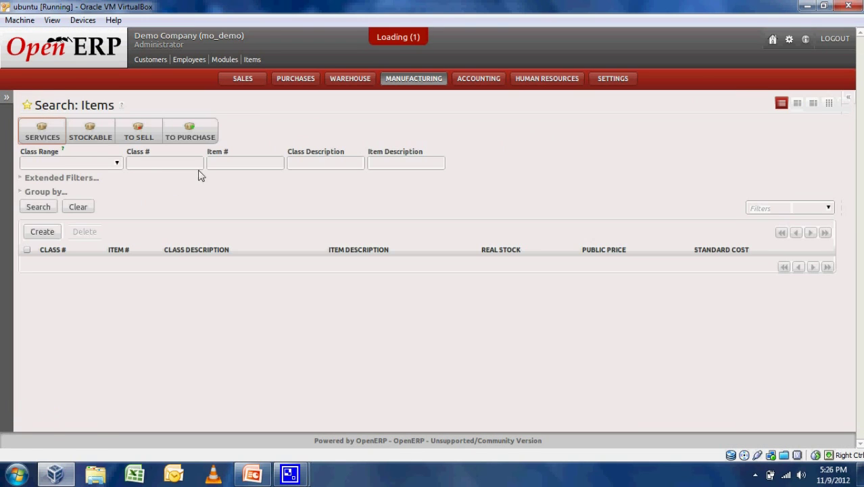
{"action": "left_click", "coordinate": [168, 167]}
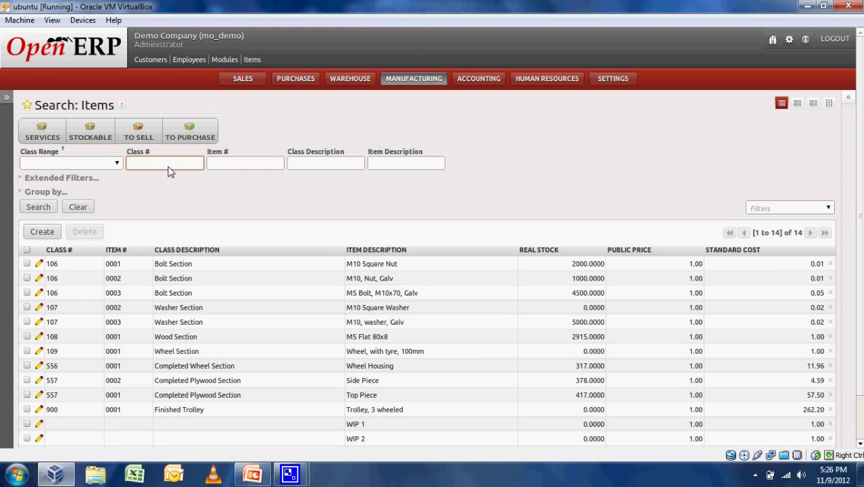
{"action": "type", "text": "-"}
{"action": "type", "text": "9"}
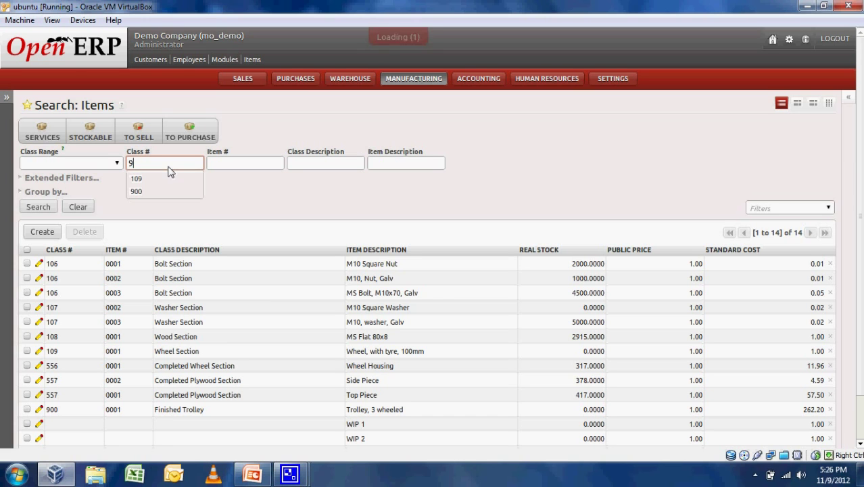
{"action": "type", "text": "00"}
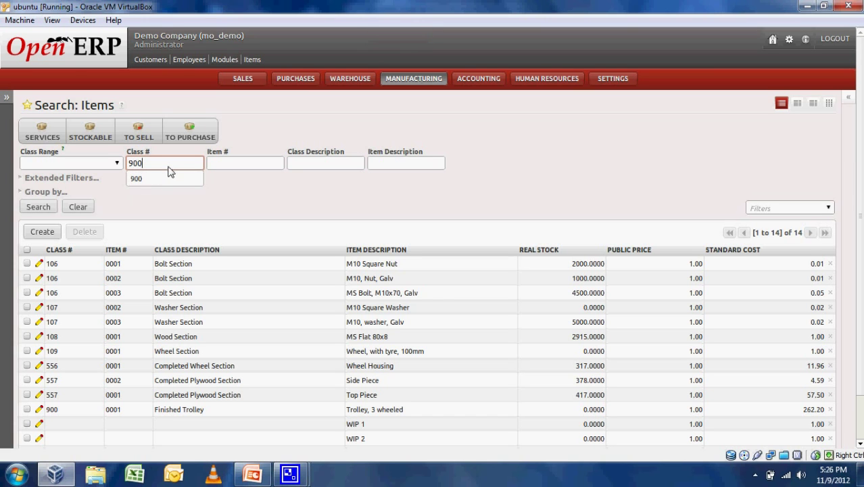
{"action": "key", "text": "Tab"}
{"action": "type", "text": "0"}
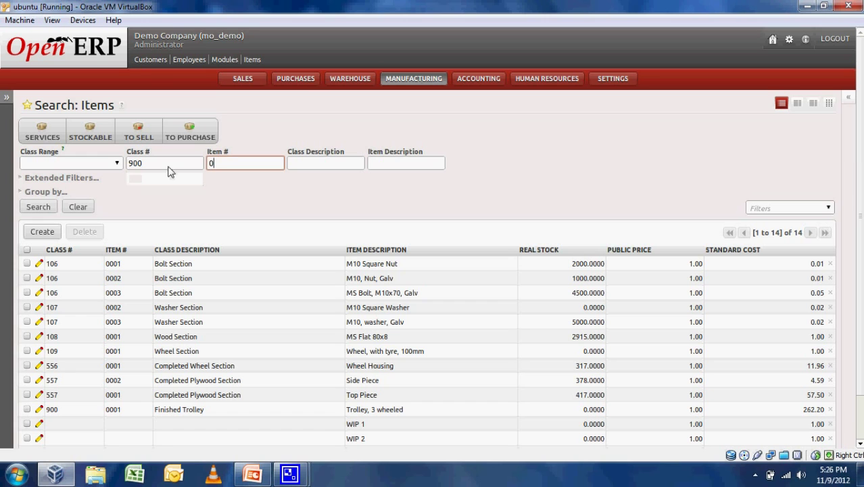
{"action": "type", "text": "001"}
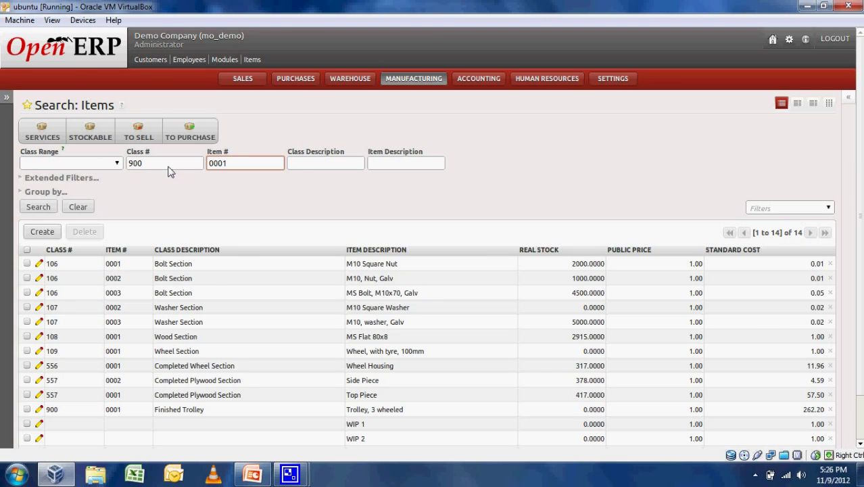
{"action": "key", "text": "Return"}
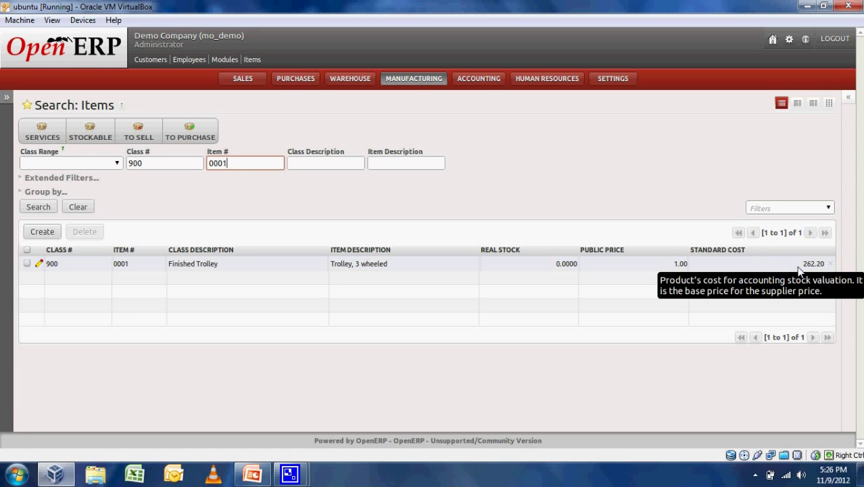
- Reopen the Finished Trolley bill of materials and review its manufacturing operations and cost structure
{"action": "left_click", "coordinate": [415, 80]}
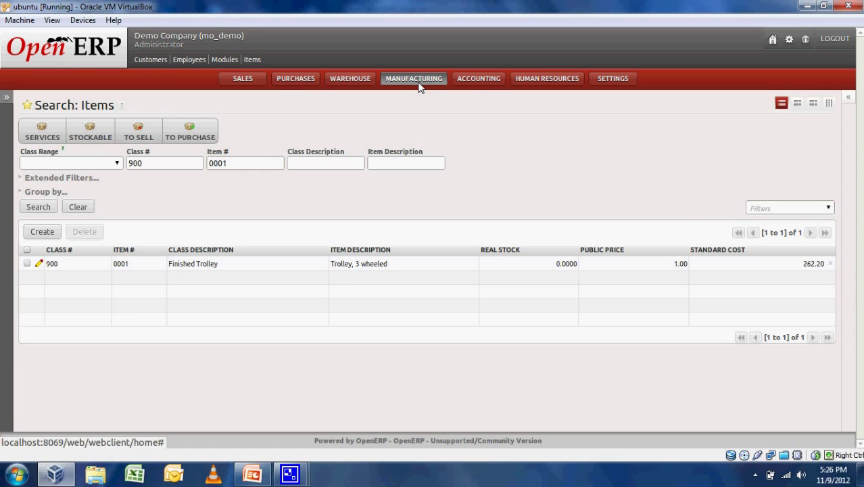
{"action": "left_click", "coordinate": [400, 144]}
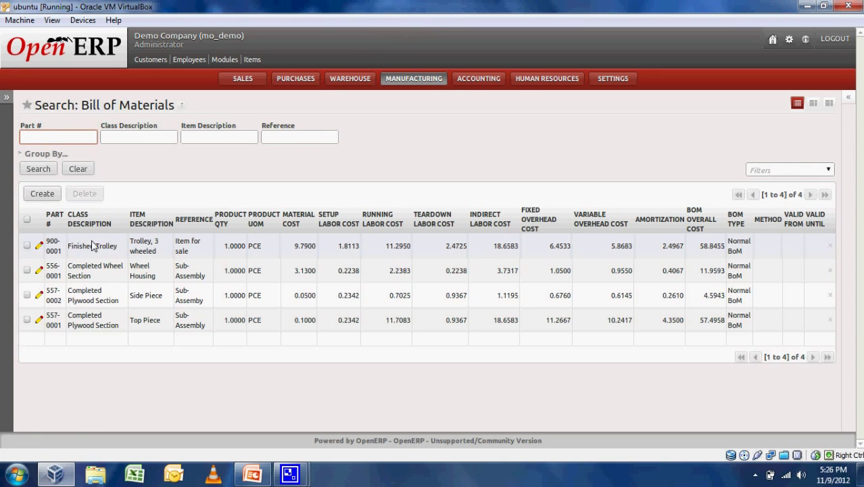
{"action": "left_click", "coordinate": [93, 247]}
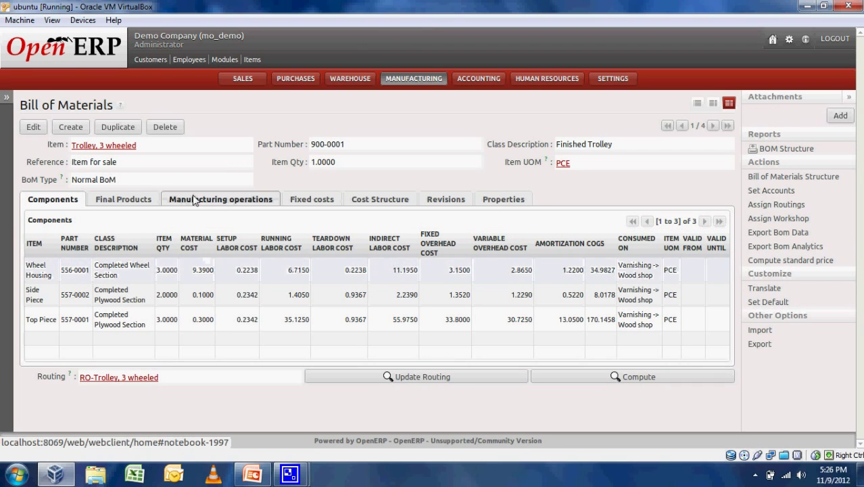
{"action": "left_click", "coordinate": [203, 197]}
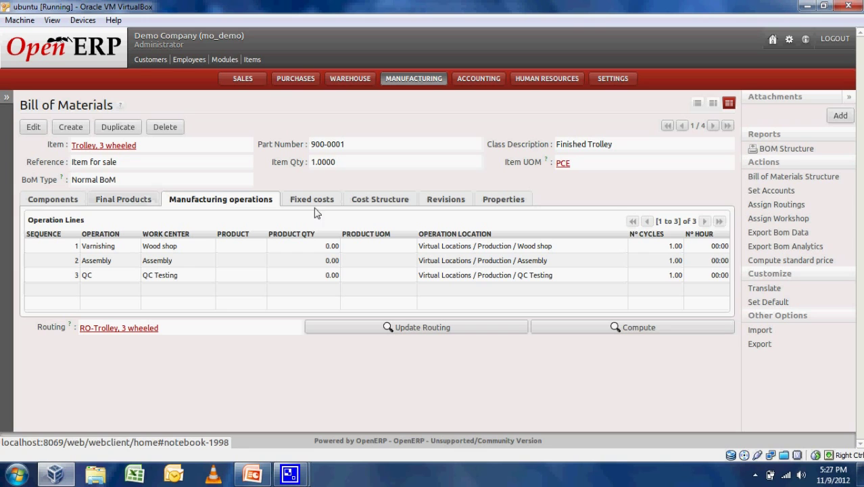
{"action": "left_click", "coordinate": [380, 201]}
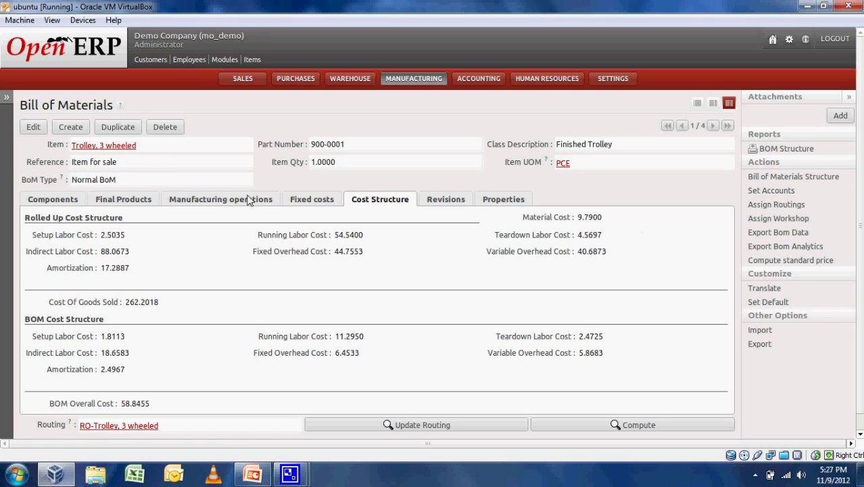
- Open the trolley's Bill of Materials Structure and expand the Wheel Housing, Side Piece and Top Piece subassemblies to examine their components
{"action": "left_click", "coordinate": [794, 177]}
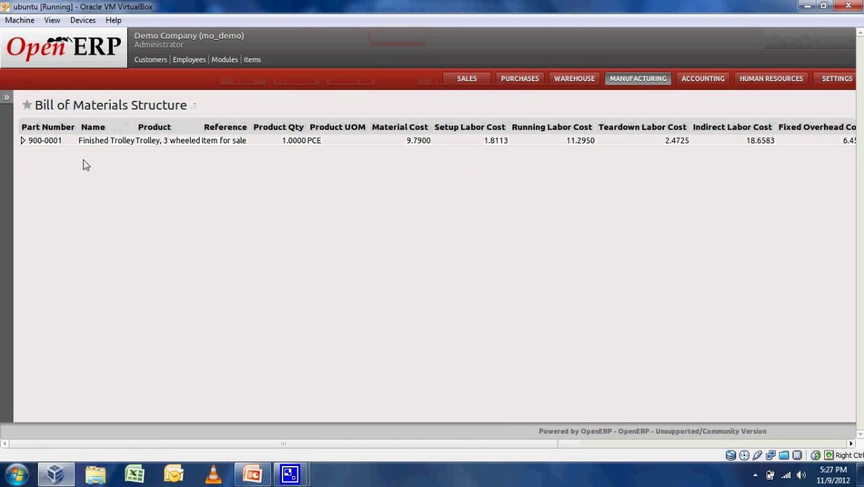
{"action": "left_click", "coordinate": [23, 142]}
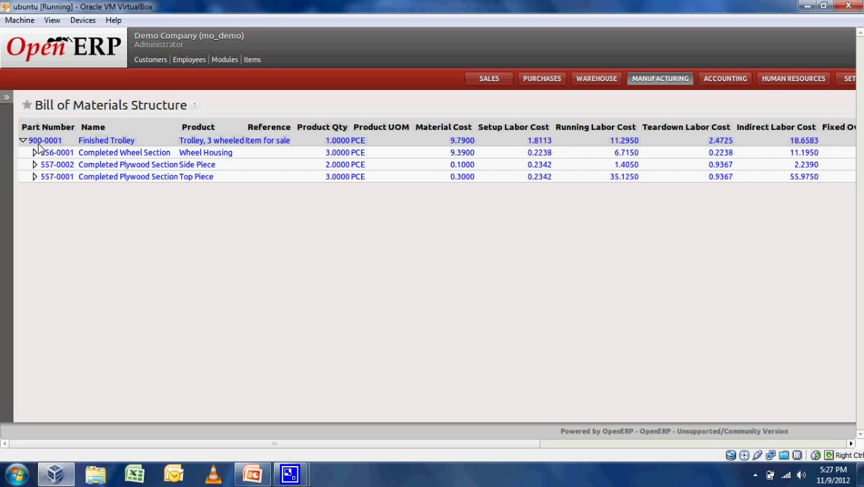
{"action": "left_click", "coordinate": [36, 153]}
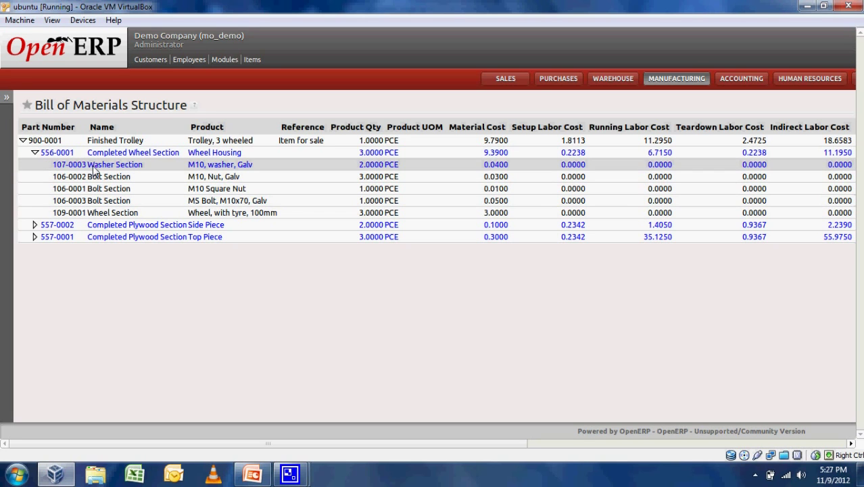
{"action": "left_click", "coordinate": [34, 225]}
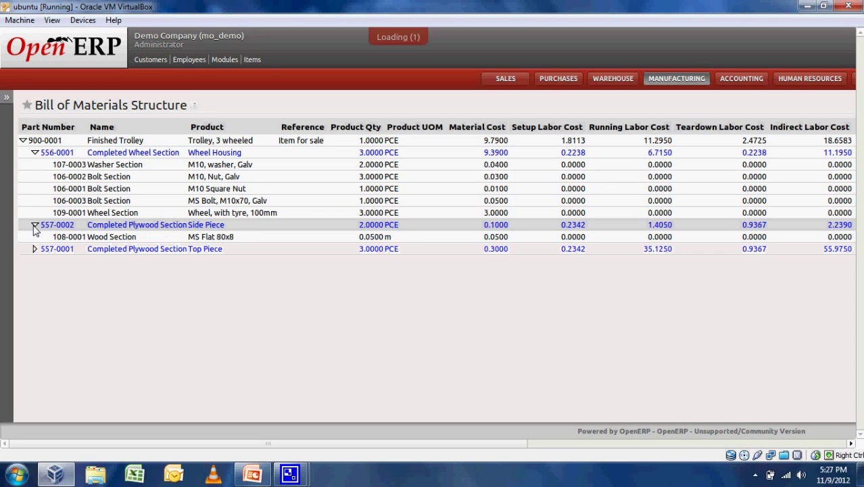
{"action": "left_click", "coordinate": [35, 249]}
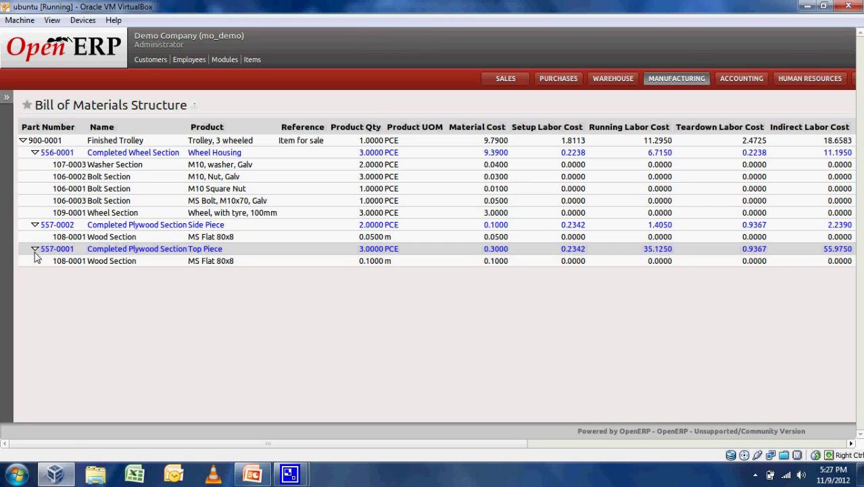
- Leave the Bill of Materials Structure and return to the home screen with all application modules
{"action": "left_click", "coordinate": [76, 58]}
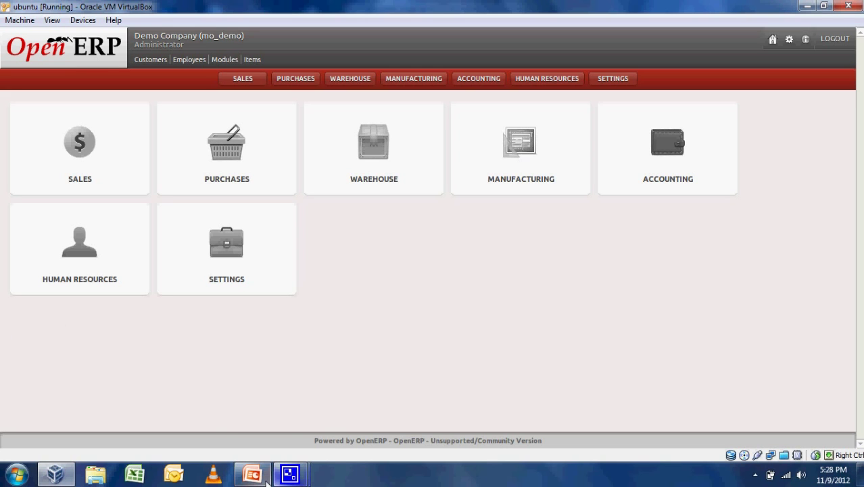
{"action": "mouse_move", "coordinate": [265, 479]}
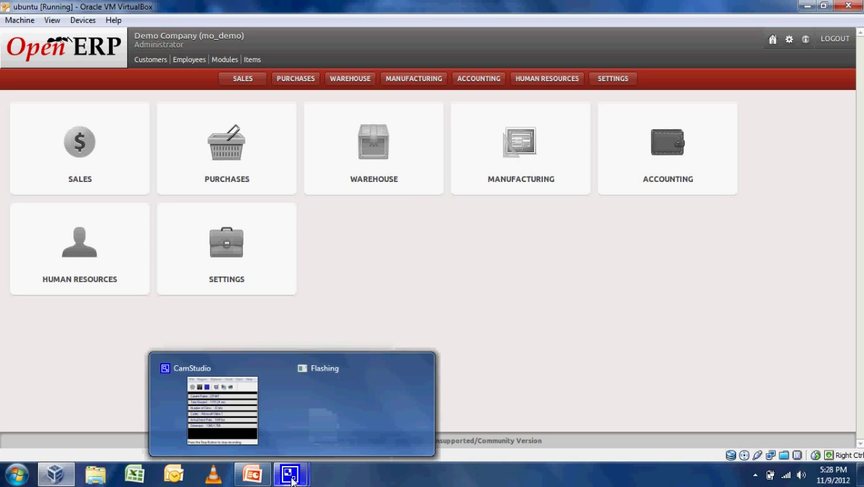
{"action": "left_click", "coordinate": [394, 481]}
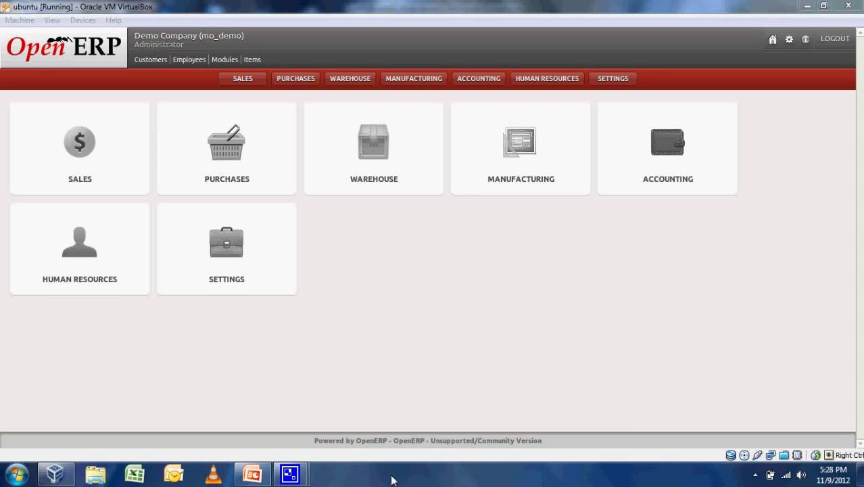
- Switch to the PowerPoint presentation and run its slide show from the title slide to the Thank You slide
{"action": "key", "text": "alt+Tab"}
{"action": "left_click", "coordinate": [399, 290]}
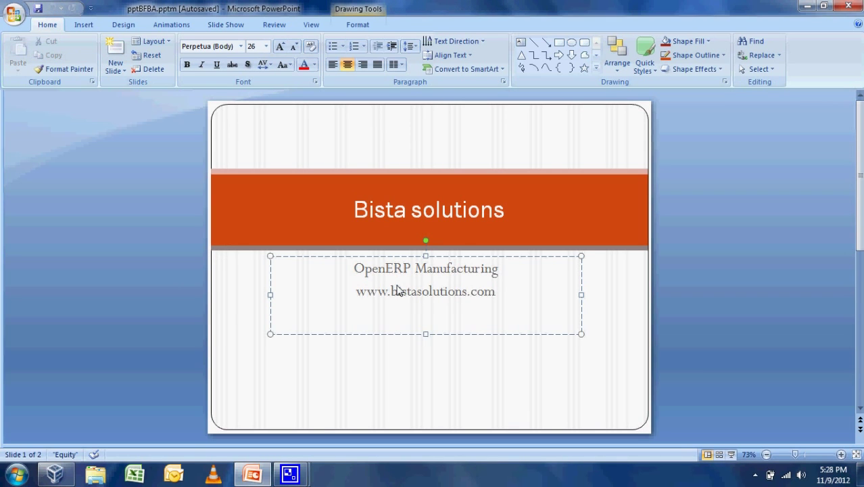
{"action": "key", "text": "F5"}
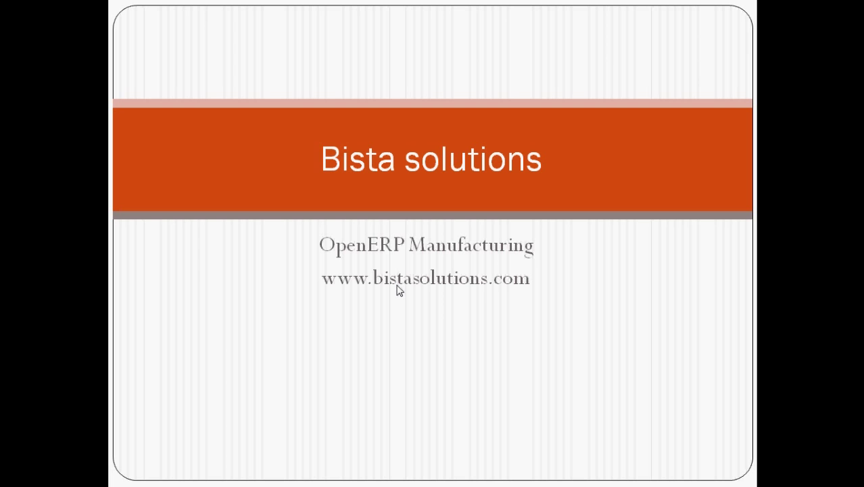
{"action": "left_click", "coordinate": [399, 290]}
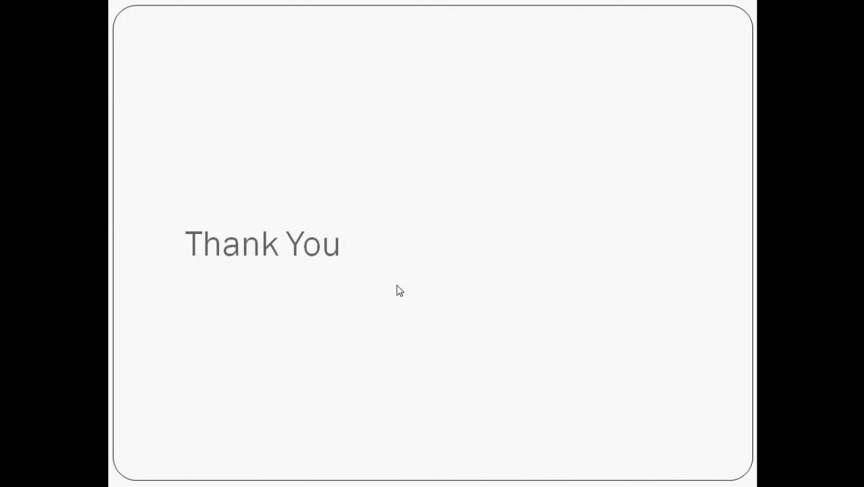